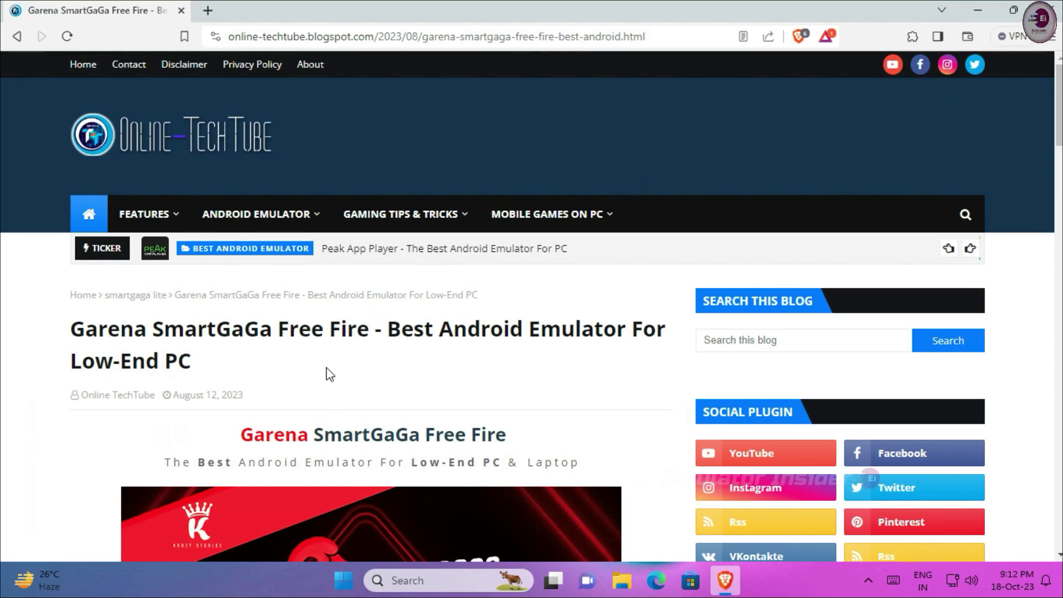
Read through the Garena SmartGaGa Free Fire article, from its introduction down to the system requirements and setup details
drag(78, 175, 672, 204)
click(581, 223)
scroll(403, 225, down, 2)
drag(240, 164, 510, 166)
click(532, 163)
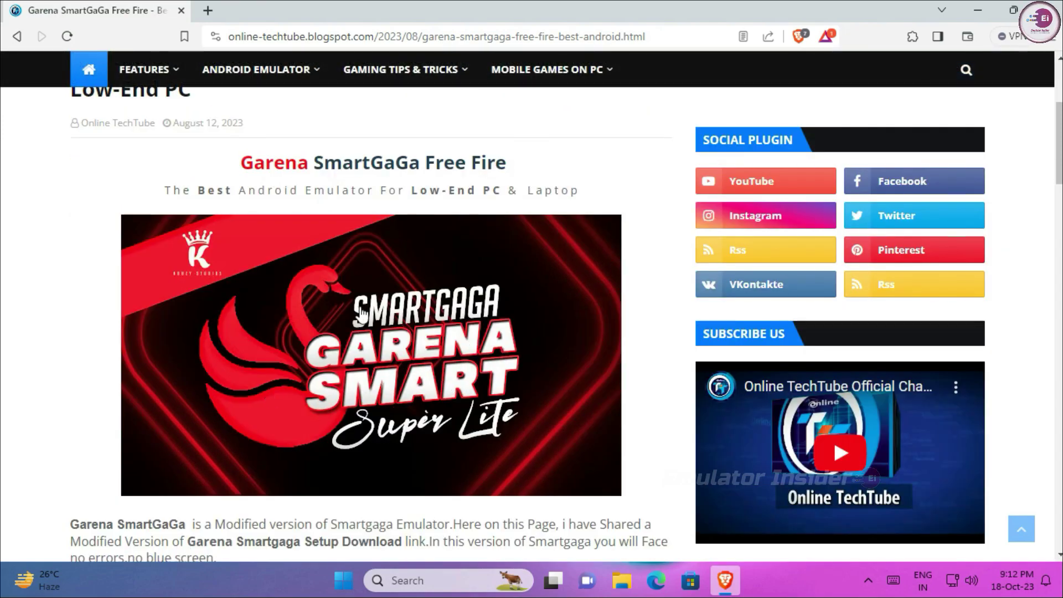
scroll(354, 343, down, 9)
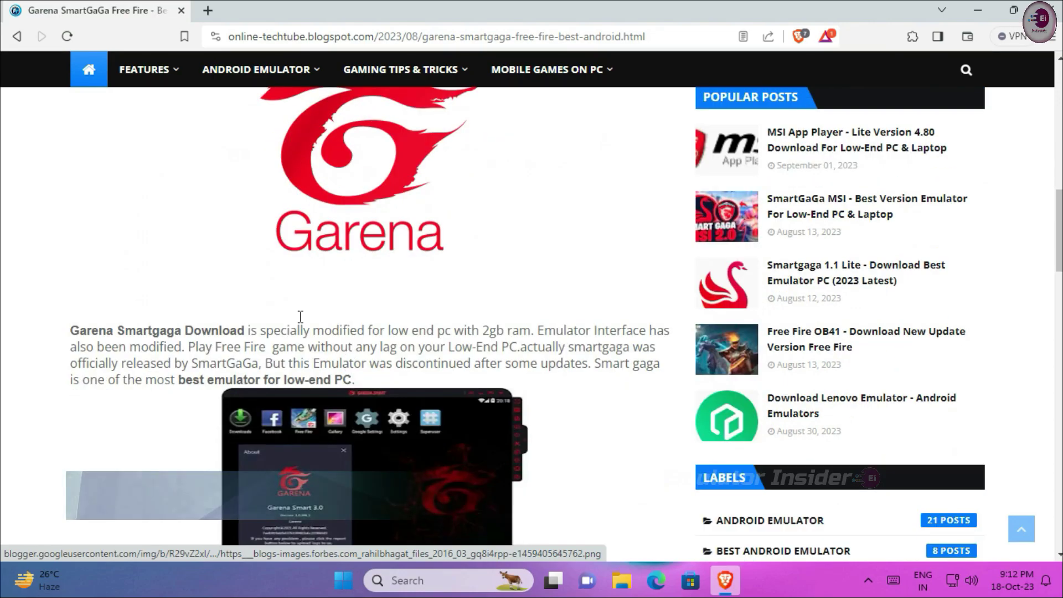
scroll(300, 317, down, 1)
drag(74, 249, 532, 290)
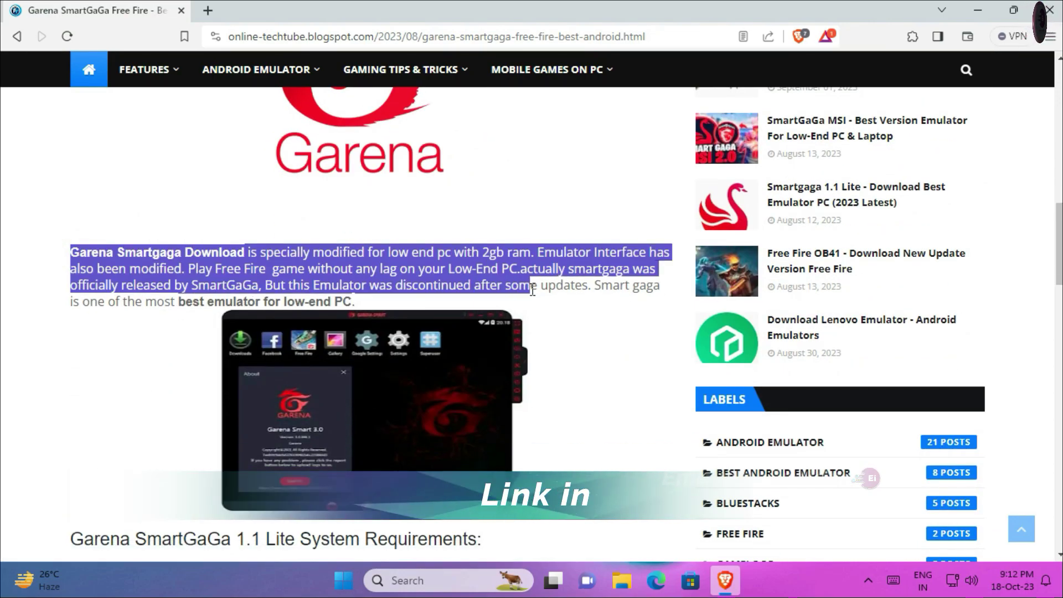
click(619, 313)
scroll(409, 283, down, 4)
scroll(77, 216, down, 1)
drag(70, 226, 495, 234)
scroll(495, 233, down, 4)
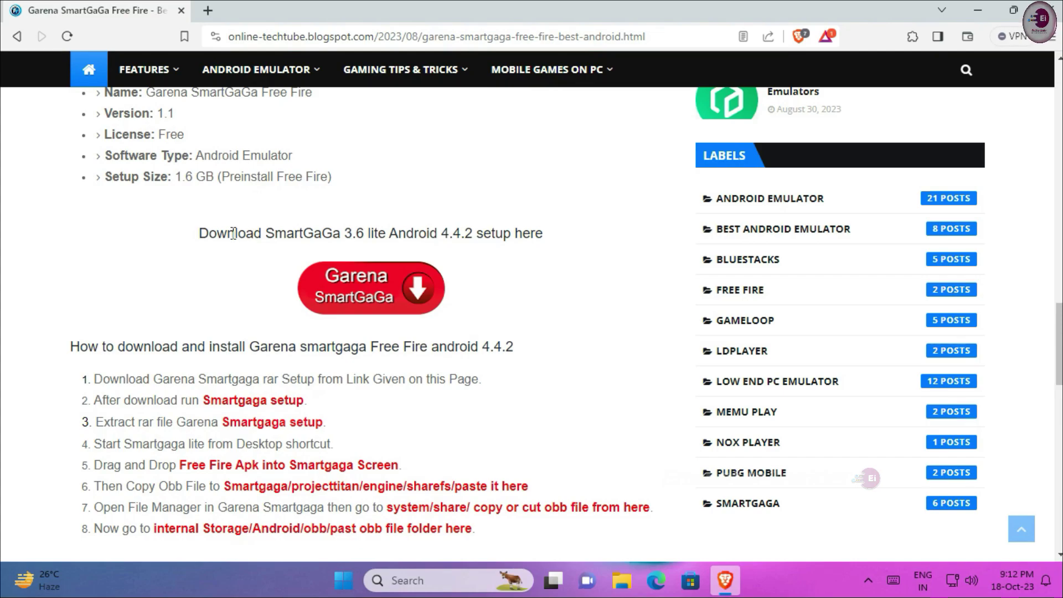
Follow the article's Garena SmartGaGa download link and start downloading Garena Smart 3,0 google.exe from MediaFire
drag(200, 232, 557, 257)
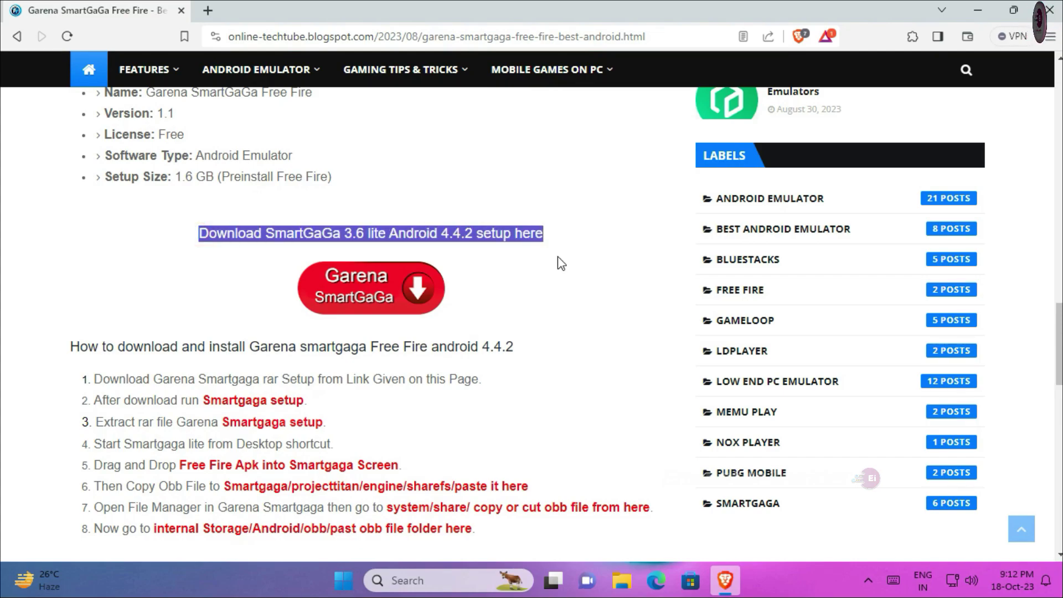
click(554, 264)
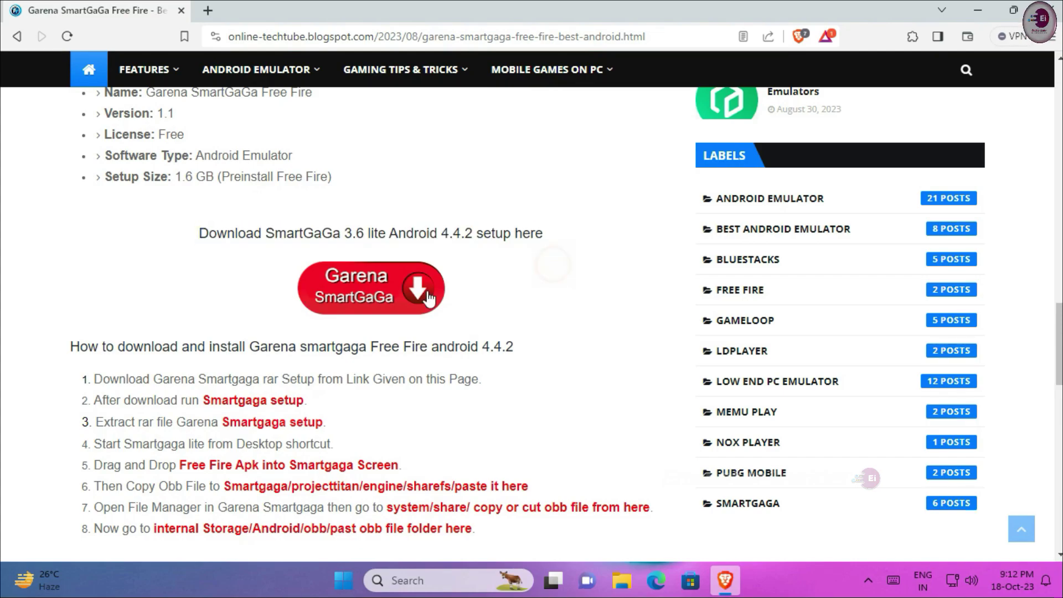
click(355, 294)
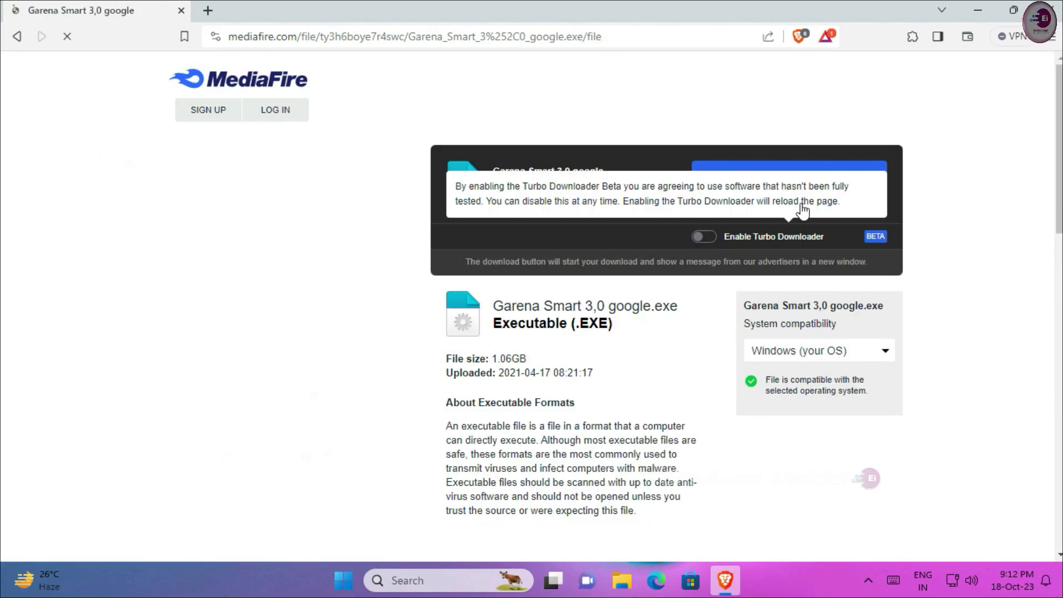
click(802, 193)
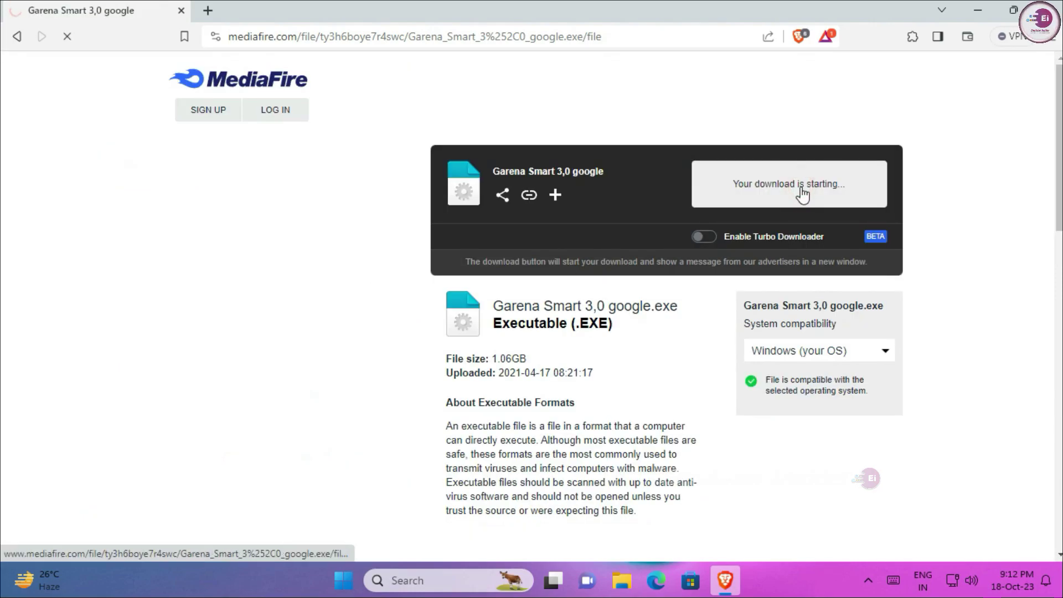
click(649, 387)
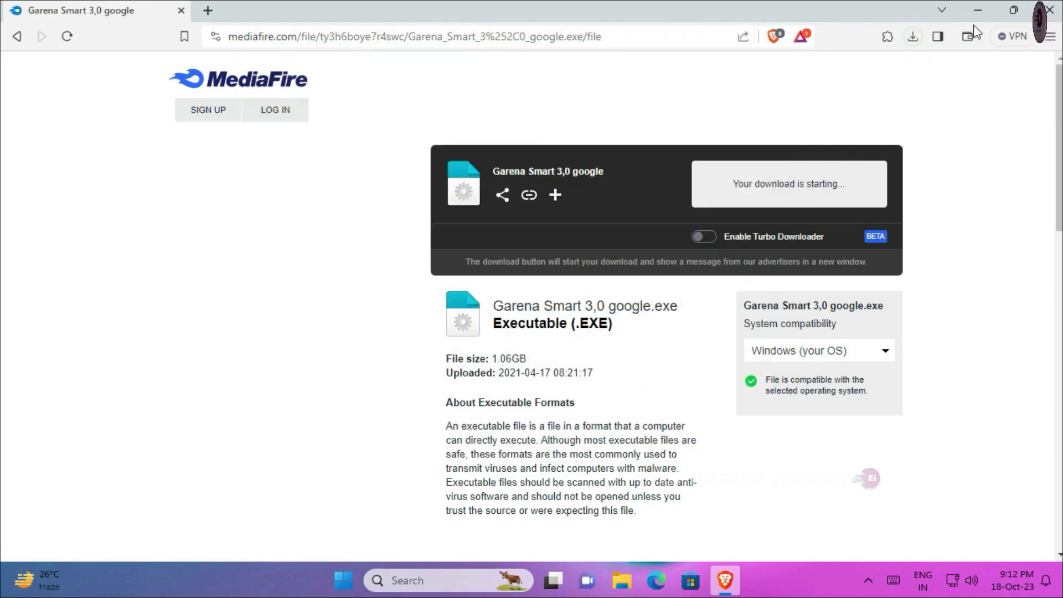
Return to the article, open the full list of downloads and show Garena Smart 3,0 google.exe in its folder
key(alt+Left)
click(913, 36)
scroll(510, 329, down, 4)
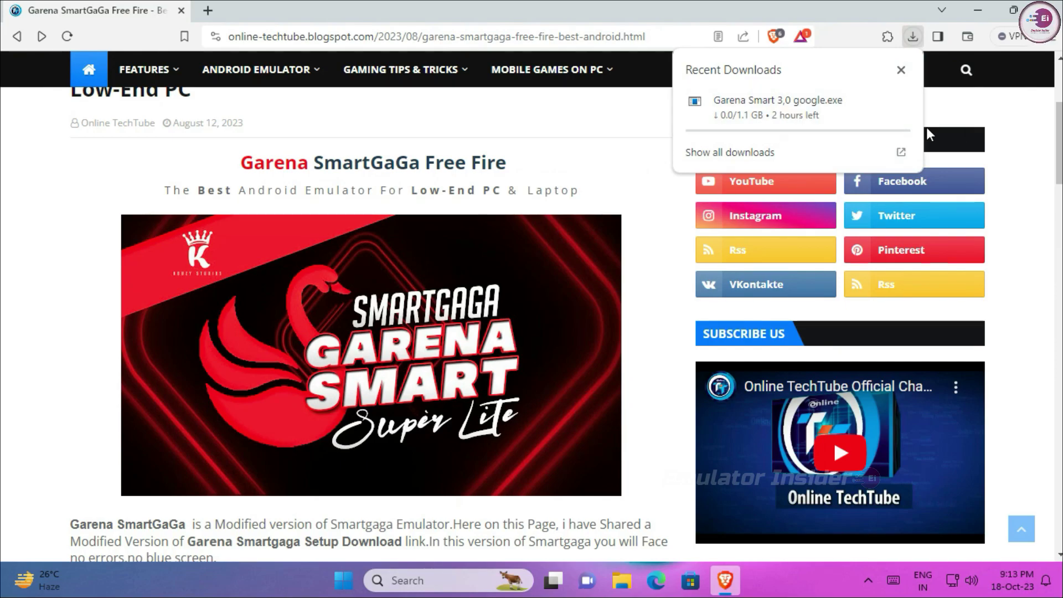
click(717, 149)
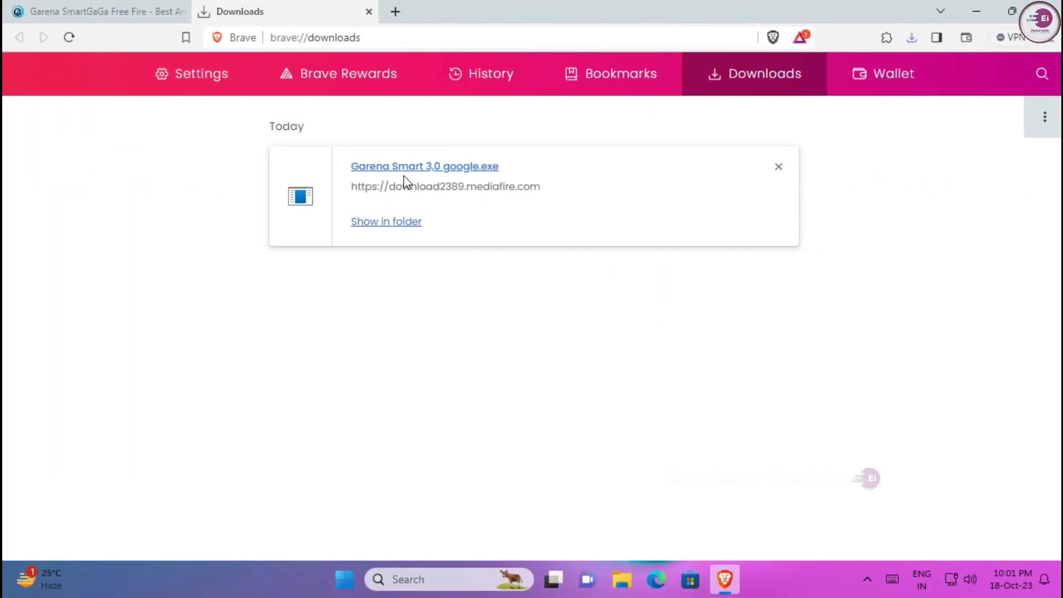
click(384, 222)
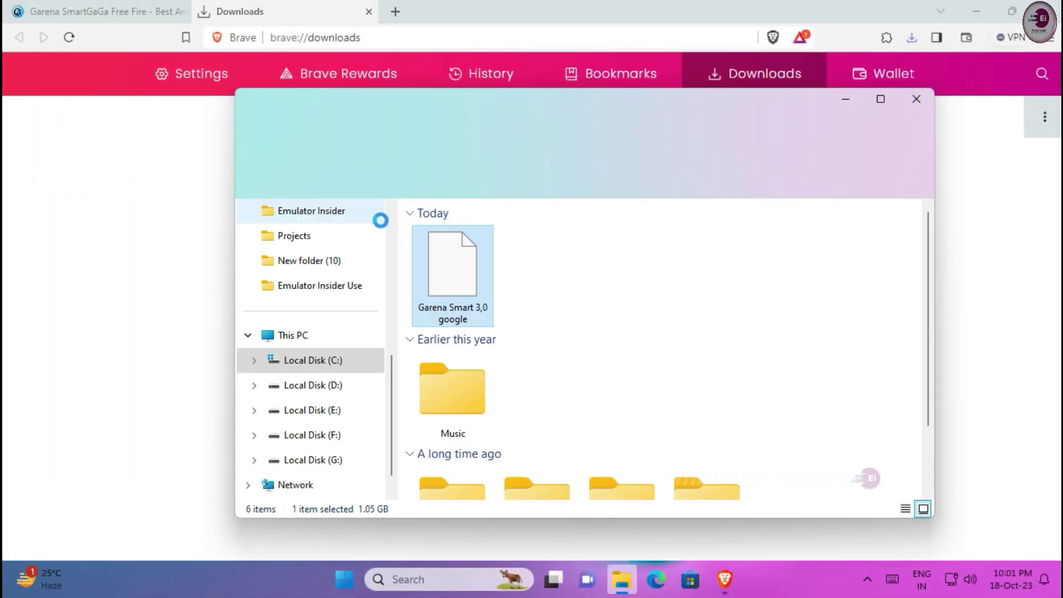
Close the downloads page and the browser, leaving the Downloads folder open
click(369, 11)
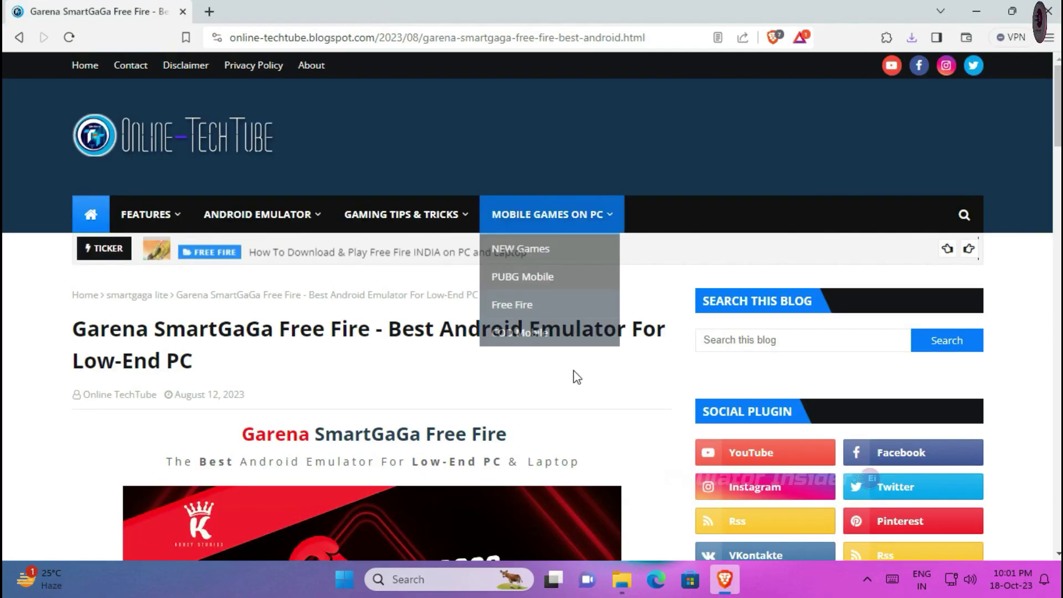
scroll(871, 237, down, 5)
click(1043, 11)
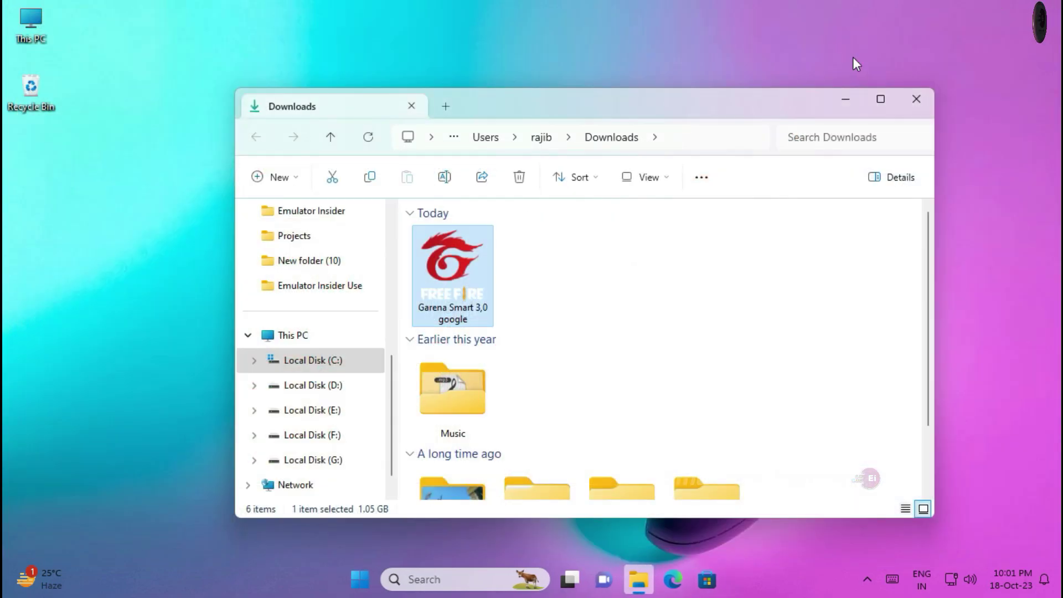
Run the Garena Smart 3,0 google installer as administrator and close the Downloads folder window
drag(603, 115, 584, 90)
click(519, 224)
drag(562, 217, 418, 290)
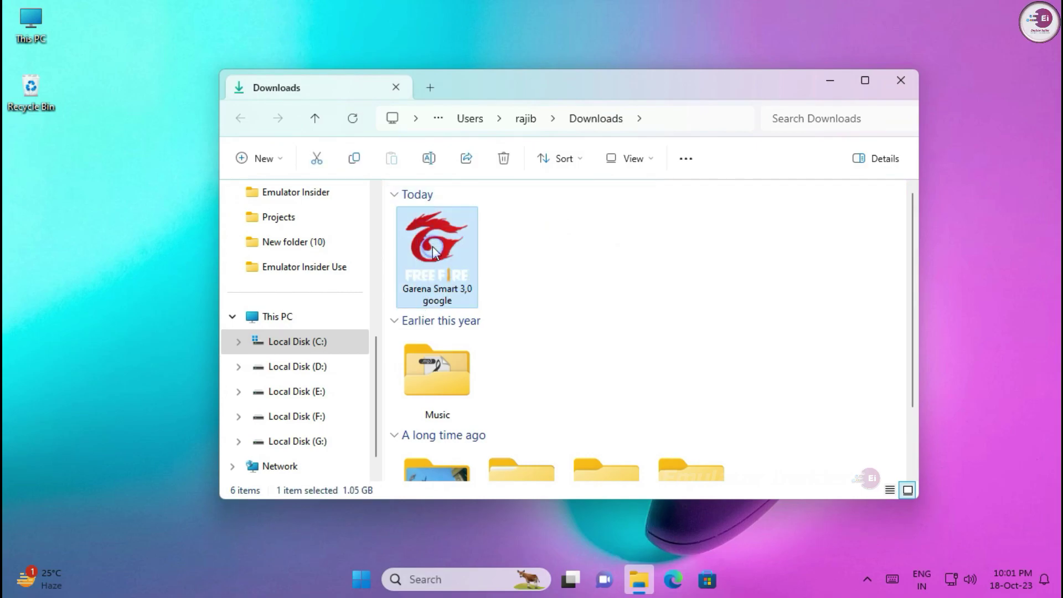
right_click(434, 253)
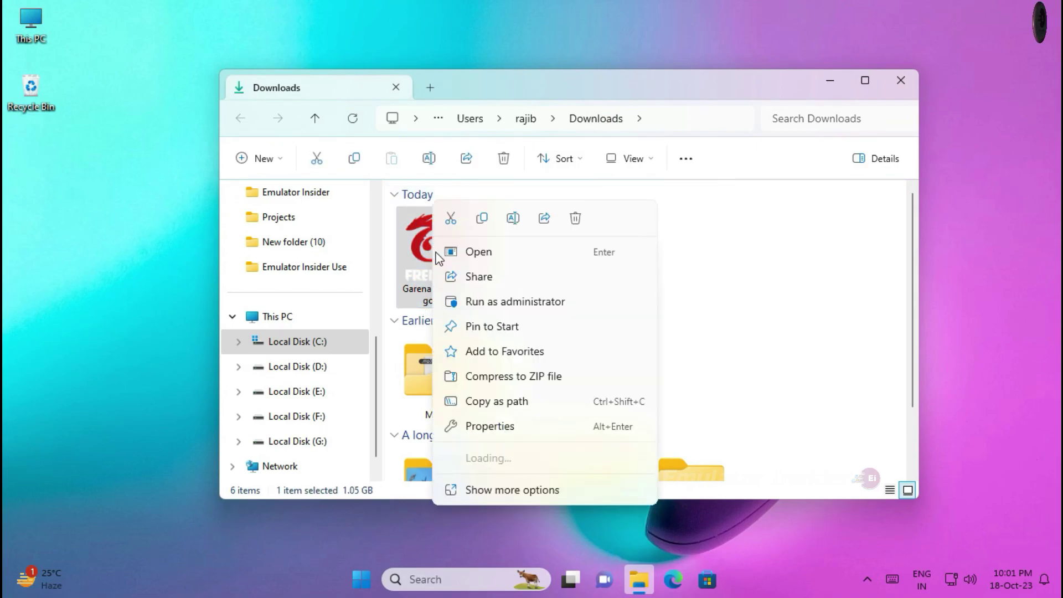
click(515, 303)
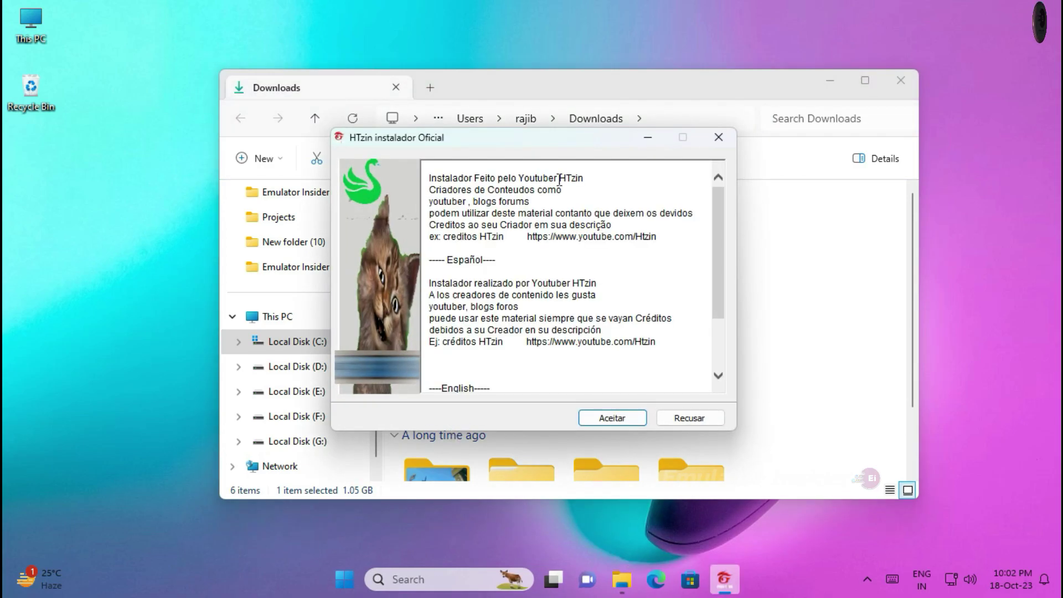
click(901, 80)
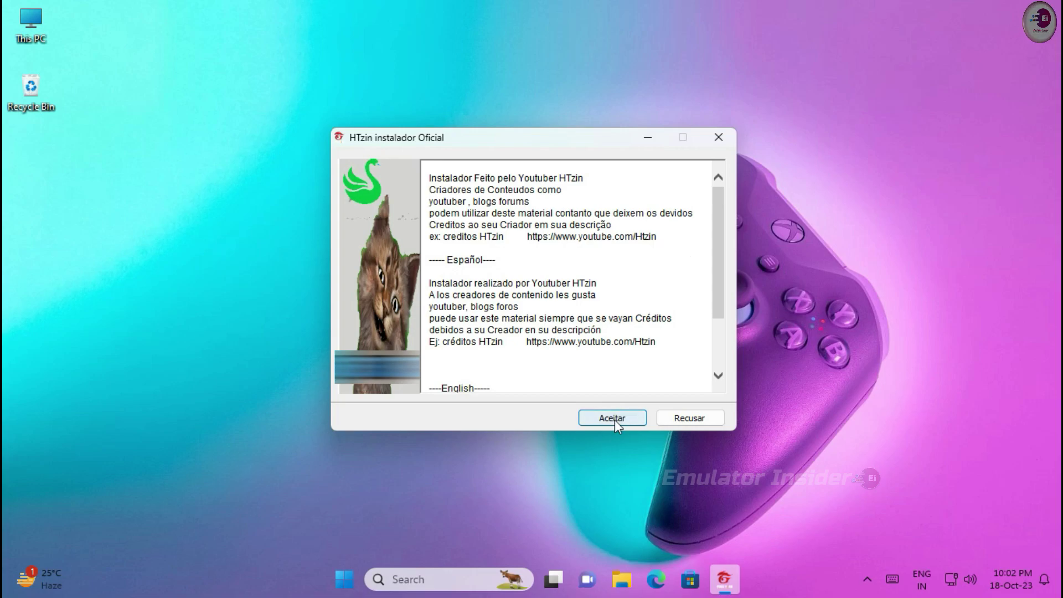
Accept the installer's terms and install GarenaSmart 3.0 google into C:\Program Files\Leapdroid
scroll(709, 224, down, 3)
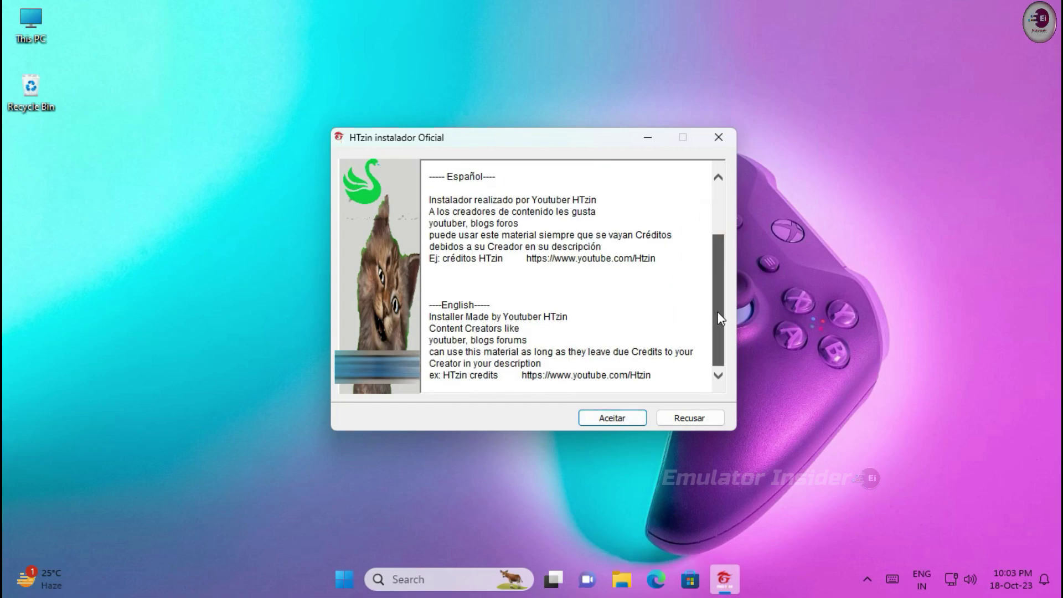
click(622, 415)
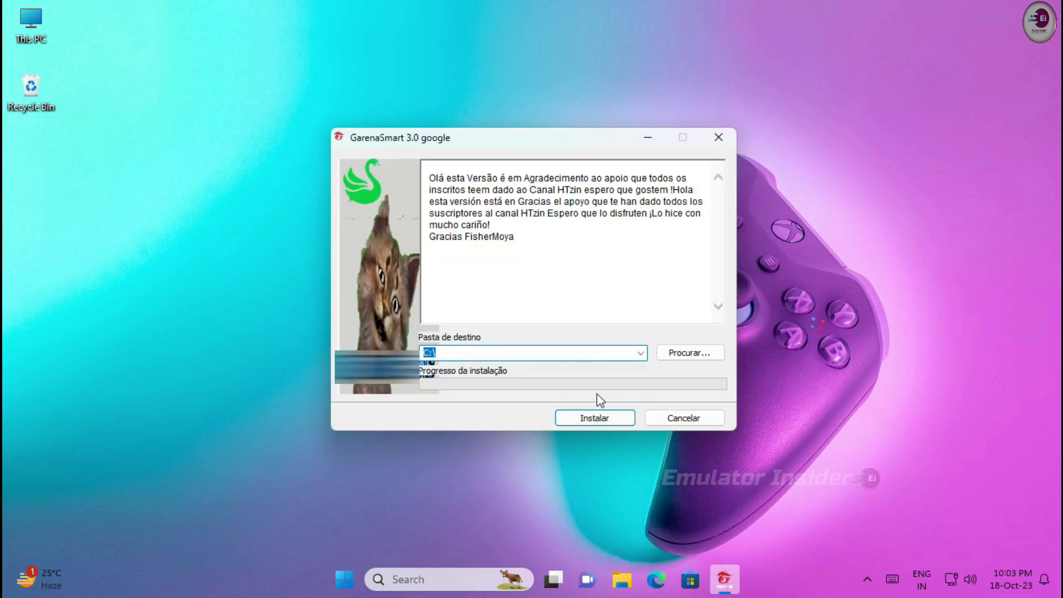
click(692, 354)
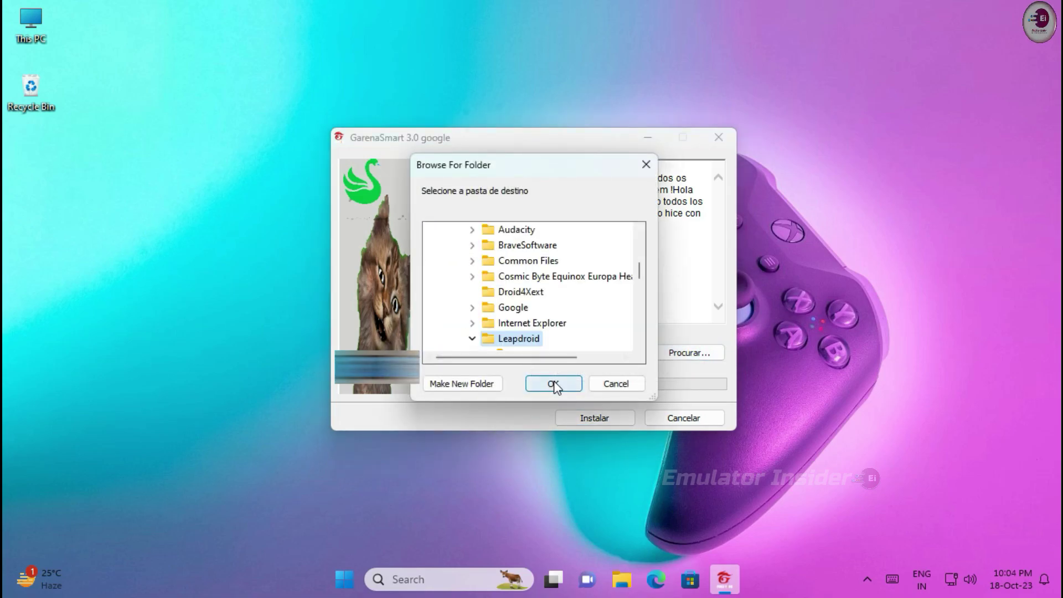
click(550, 383)
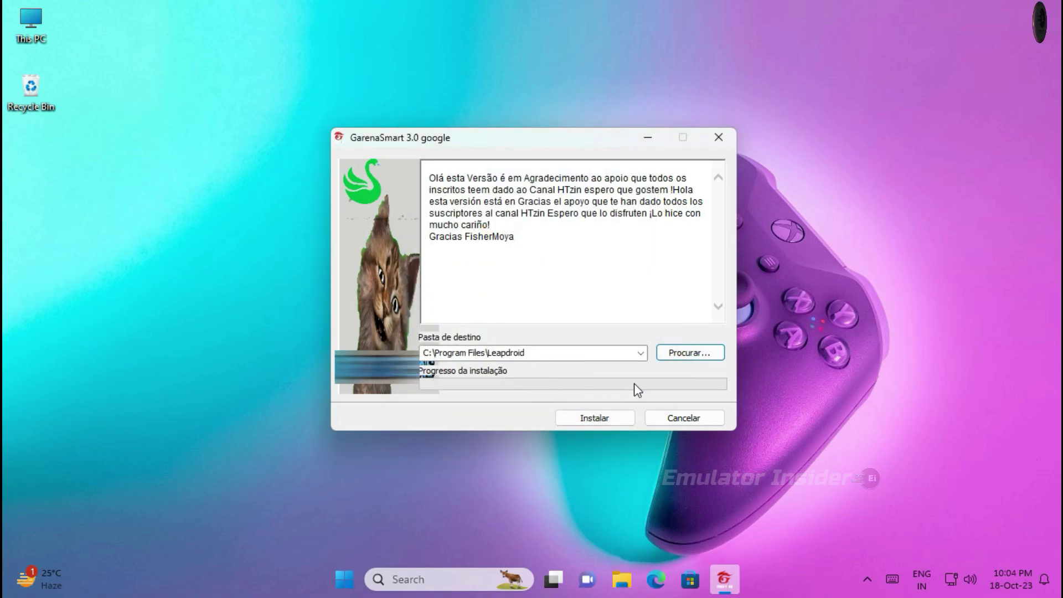
click(595, 418)
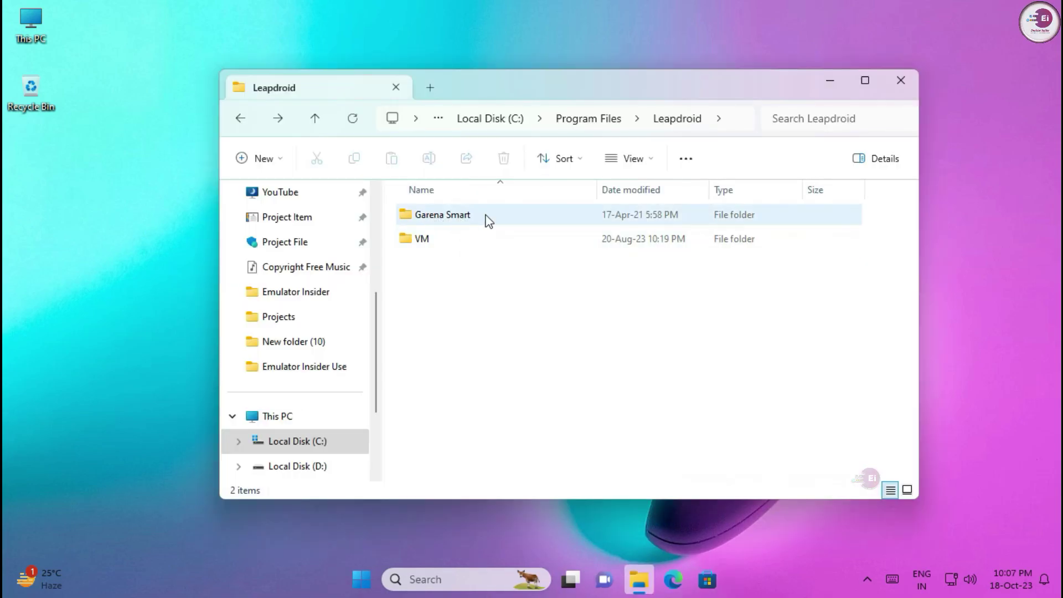
Open the Engine folder inside Garena Smart\ProjectTitan in the Leapdroid installation directory
double_click(430, 215)
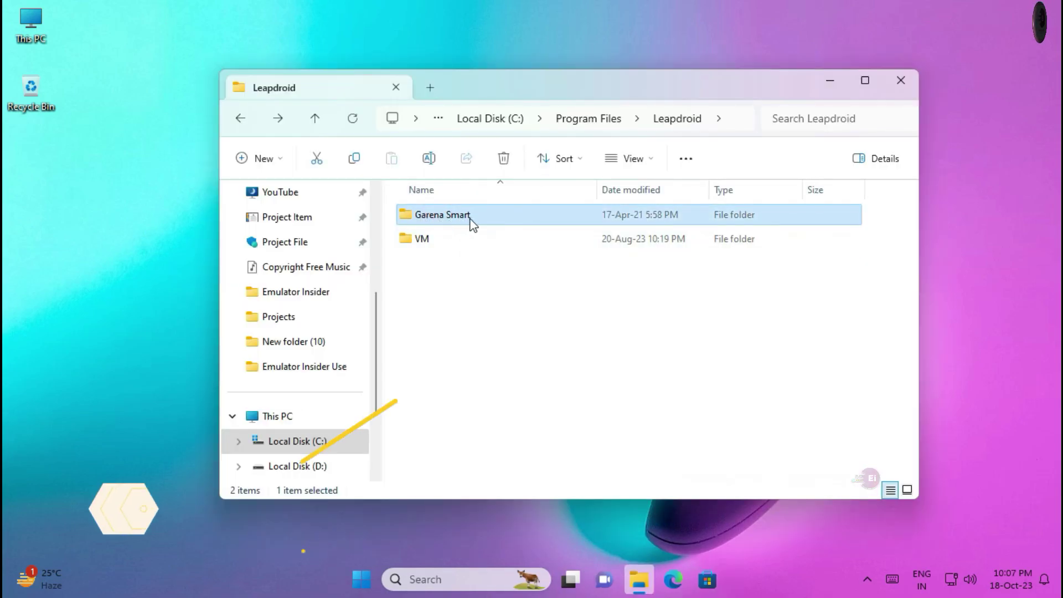
click(443, 217)
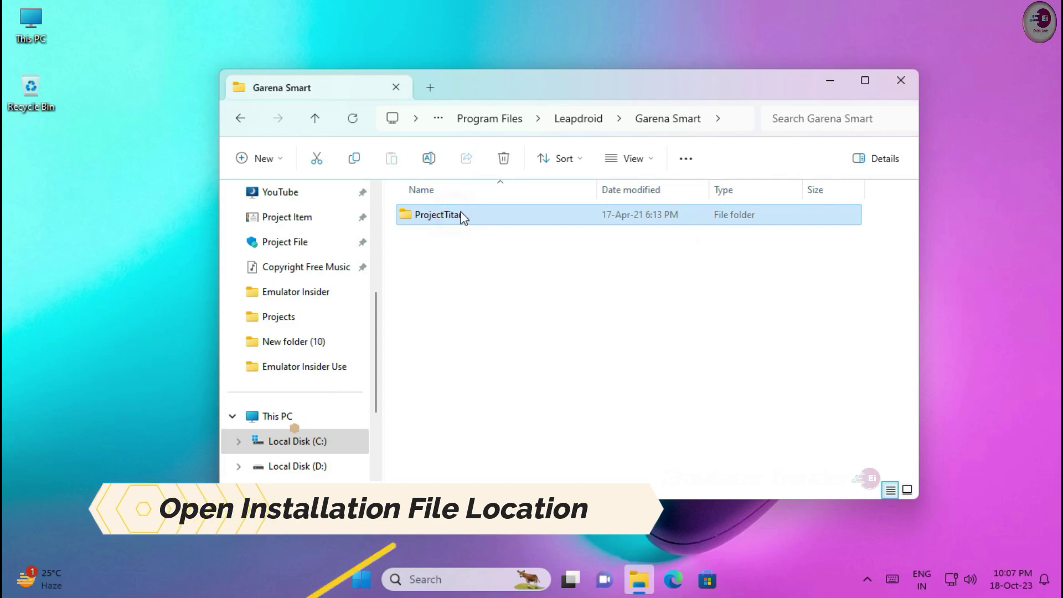
double_click(467, 217)
click(434, 240)
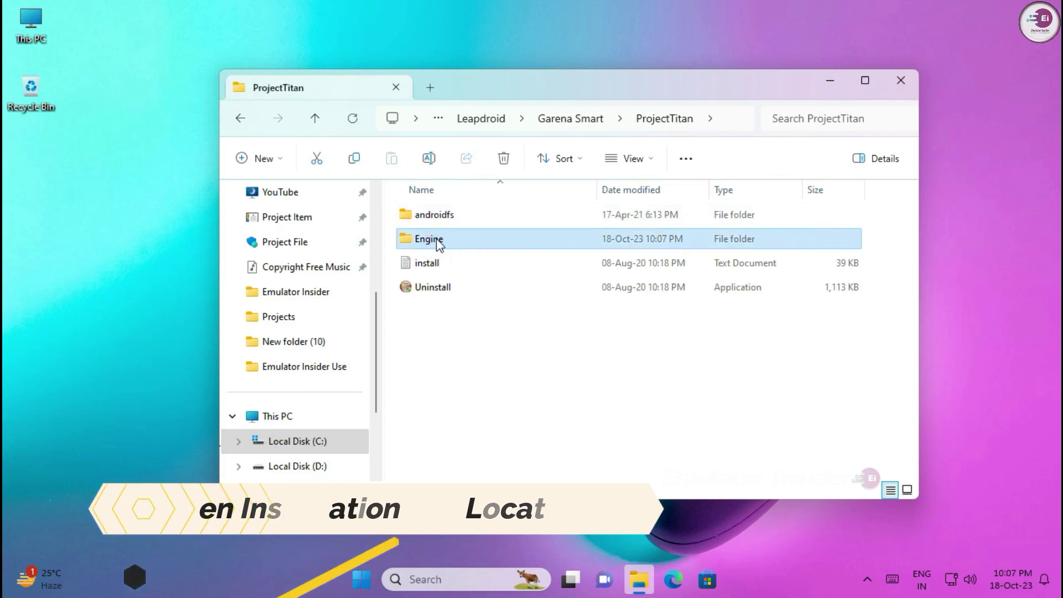
double_click(470, 240)
Find the Launcher application in the Engine folder and create a desktop shortcut for it
scroll(545, 304, down, 6)
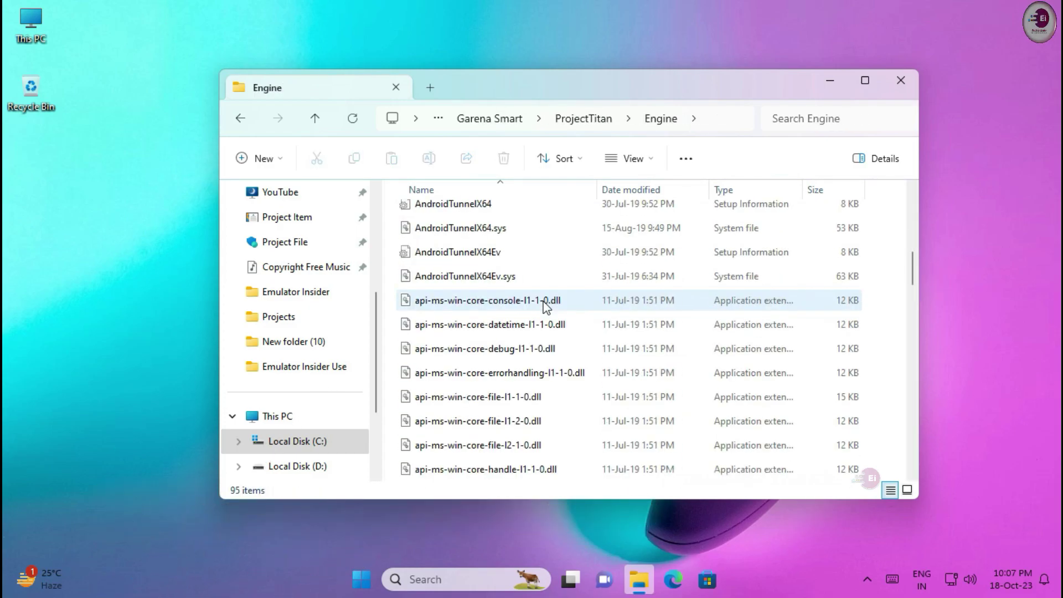
scroll(545, 303, up, 3)
scroll(464, 401, down, 12)
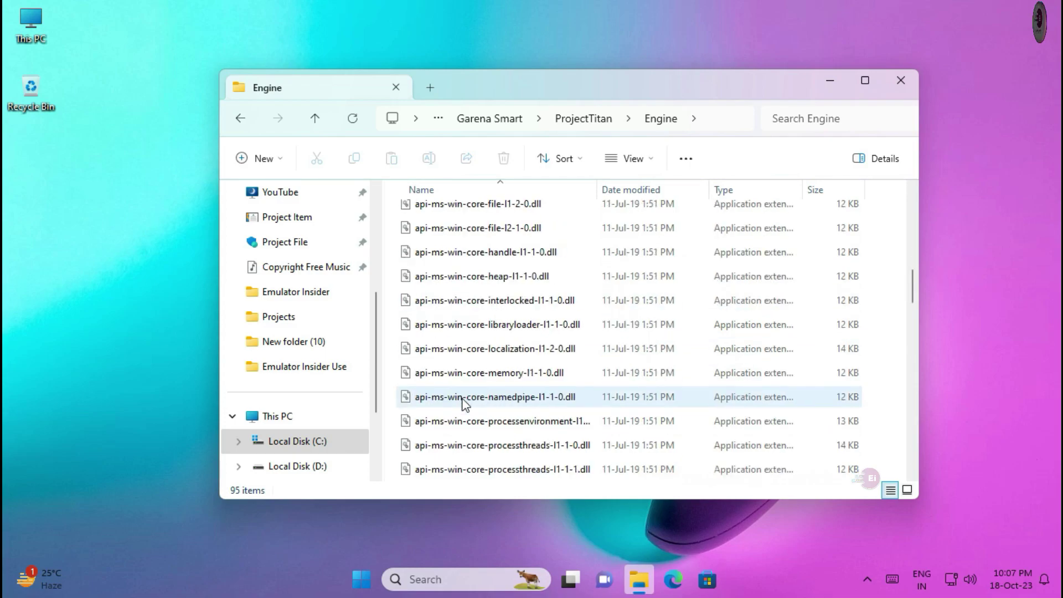
scroll(463, 402, down, 8)
scroll(464, 402, down, 6)
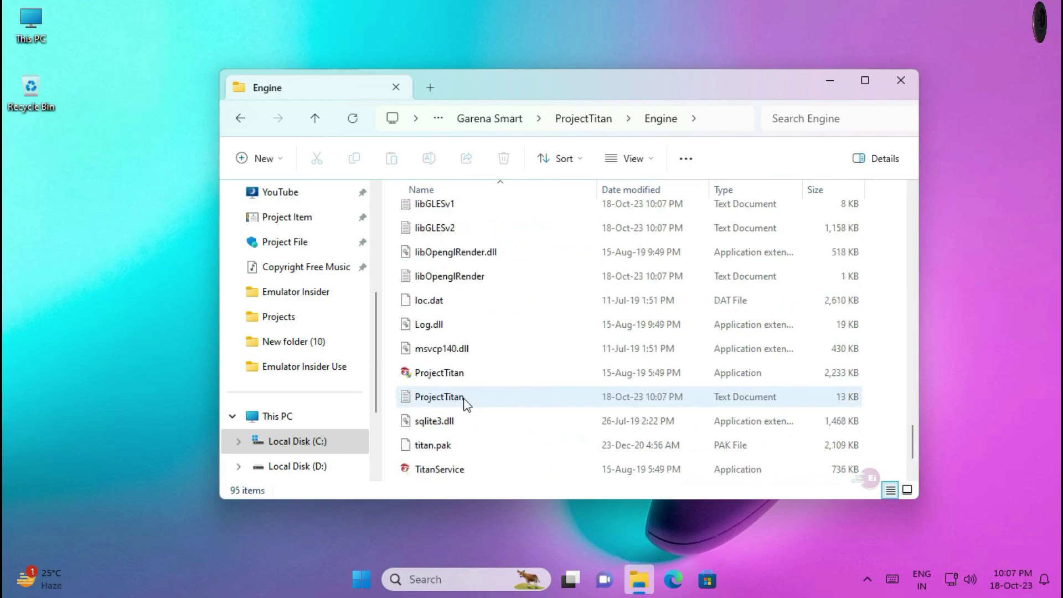
scroll(466, 400, down, 1)
scroll(533, 429, up, 4)
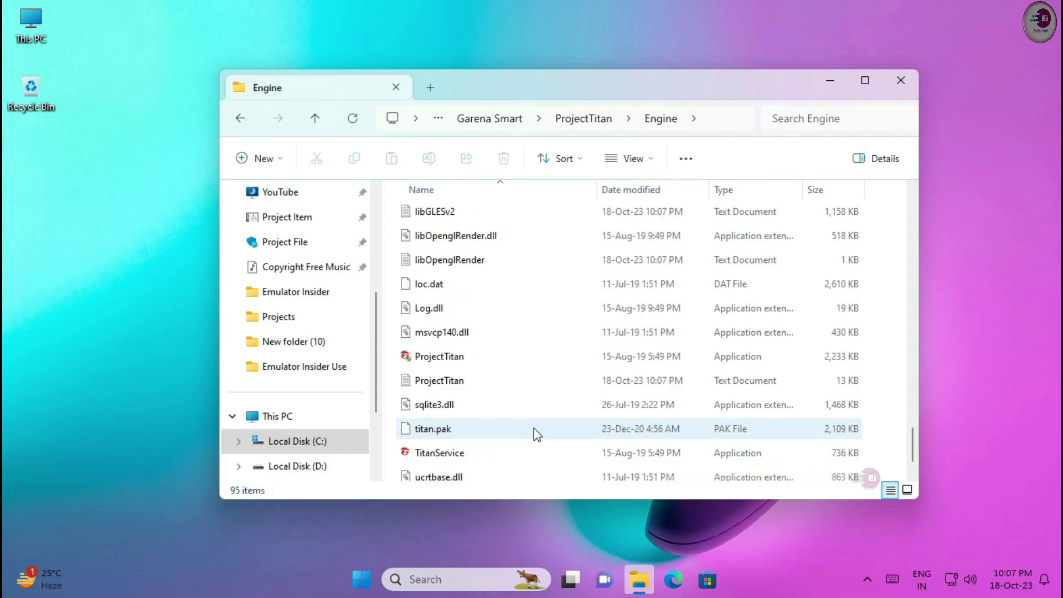
click(435, 335)
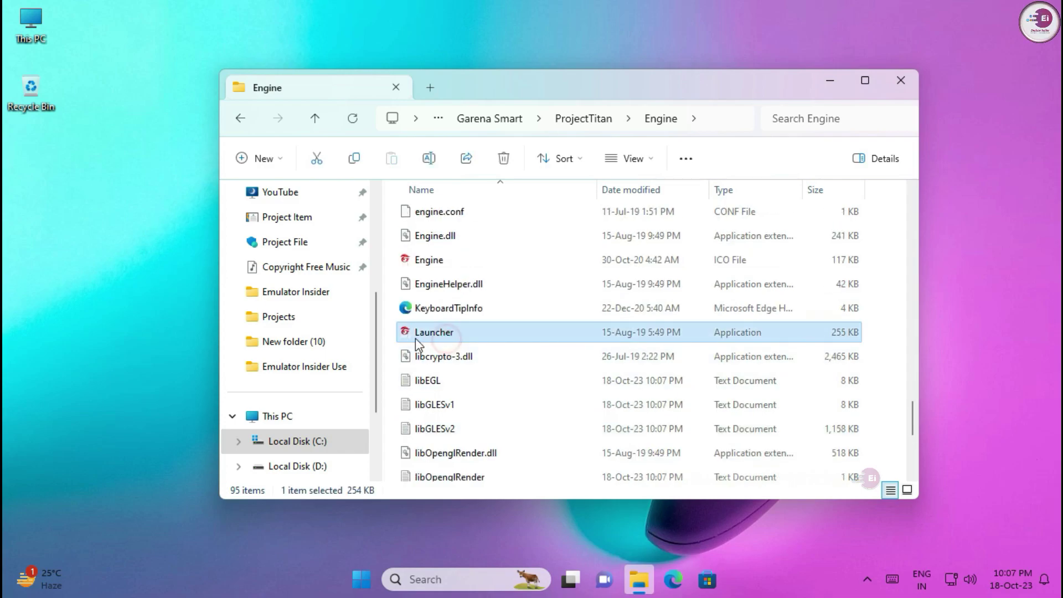
right_click(438, 340)
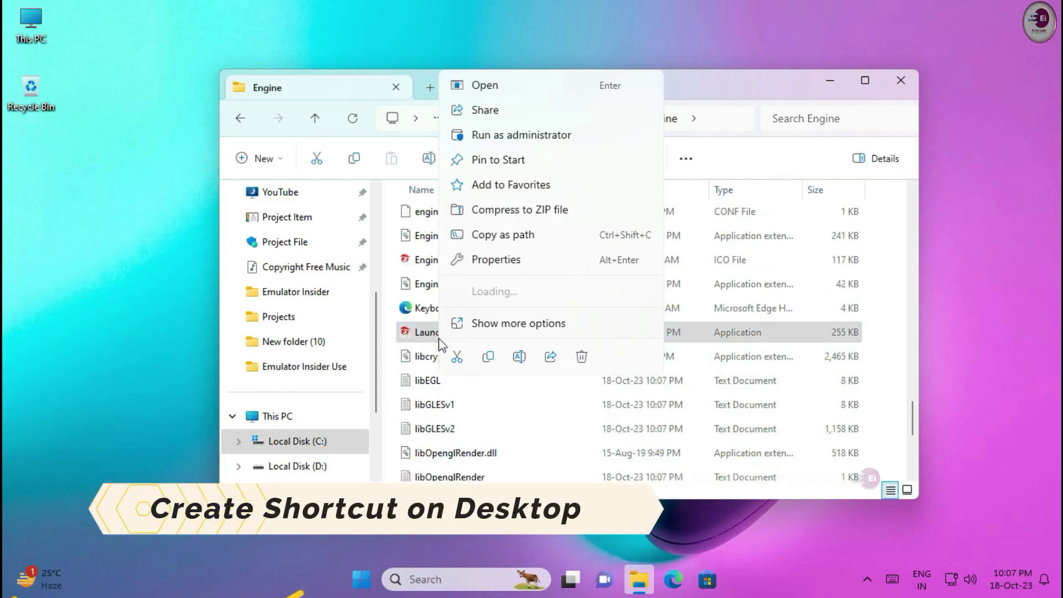
click(512, 326)
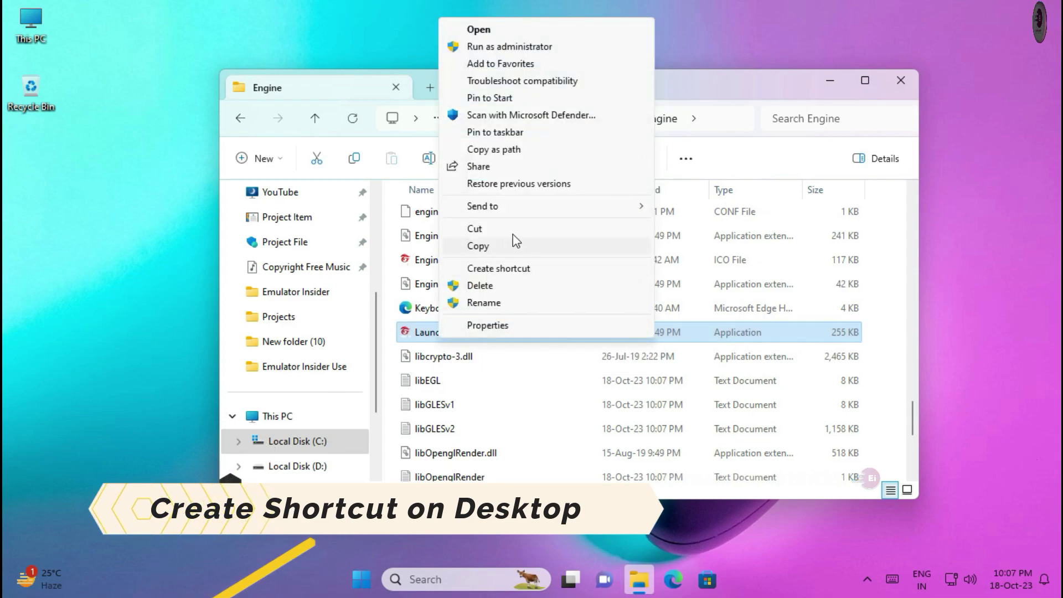
mouse_move(512, 216)
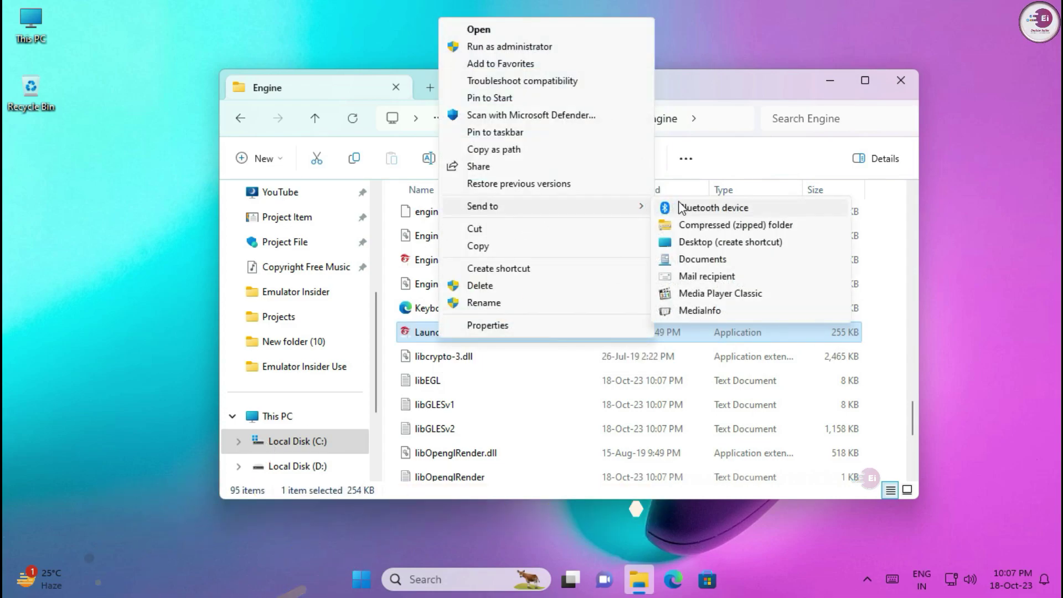
click(684, 249)
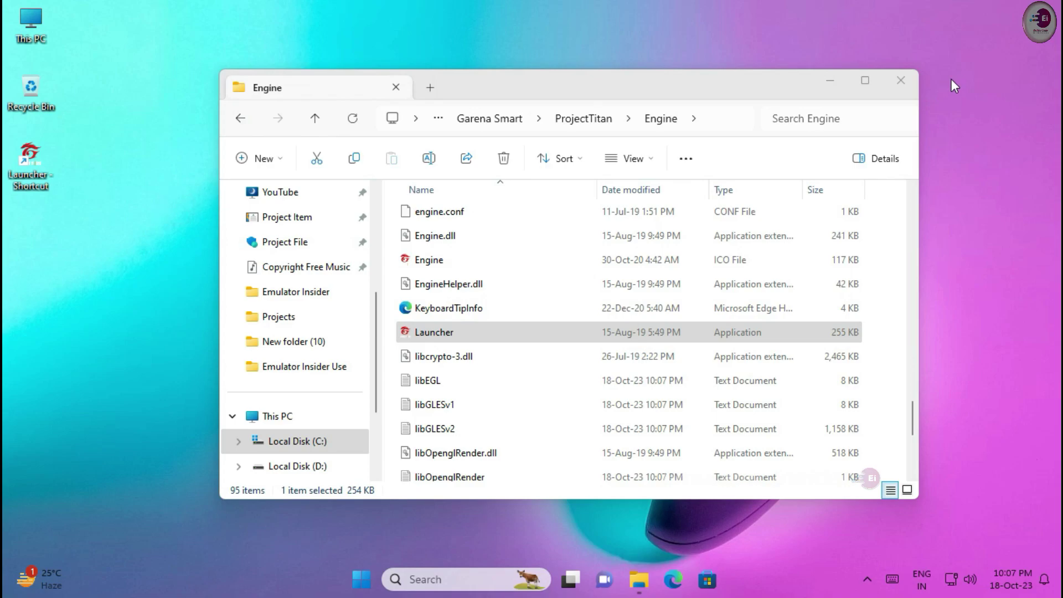
Close the Engine folder window and rename the desktop launcher shortcut to Garena Smartgaga
click(901, 81)
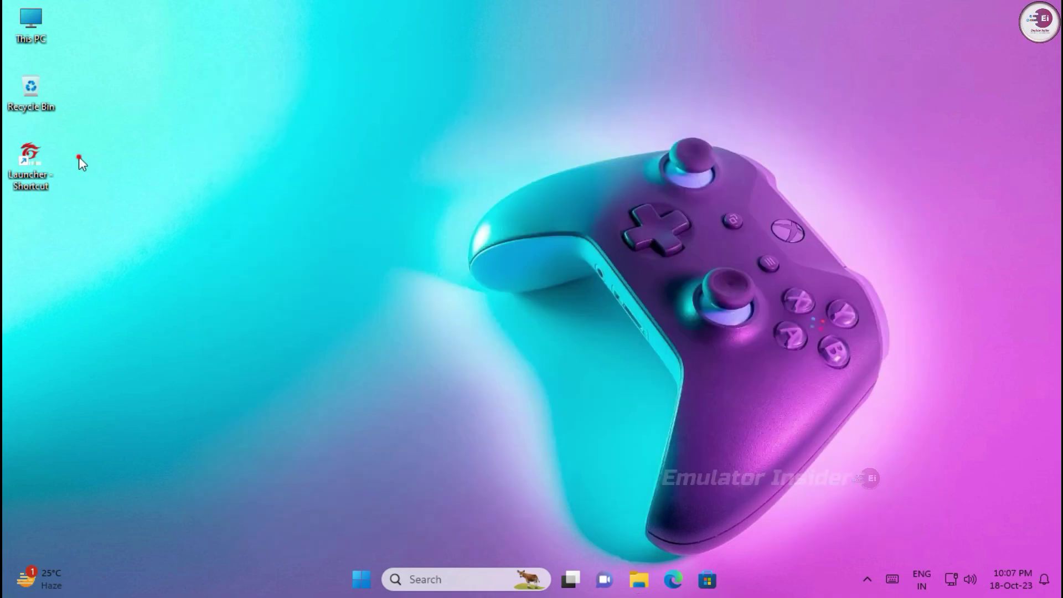
right_click(32, 166)
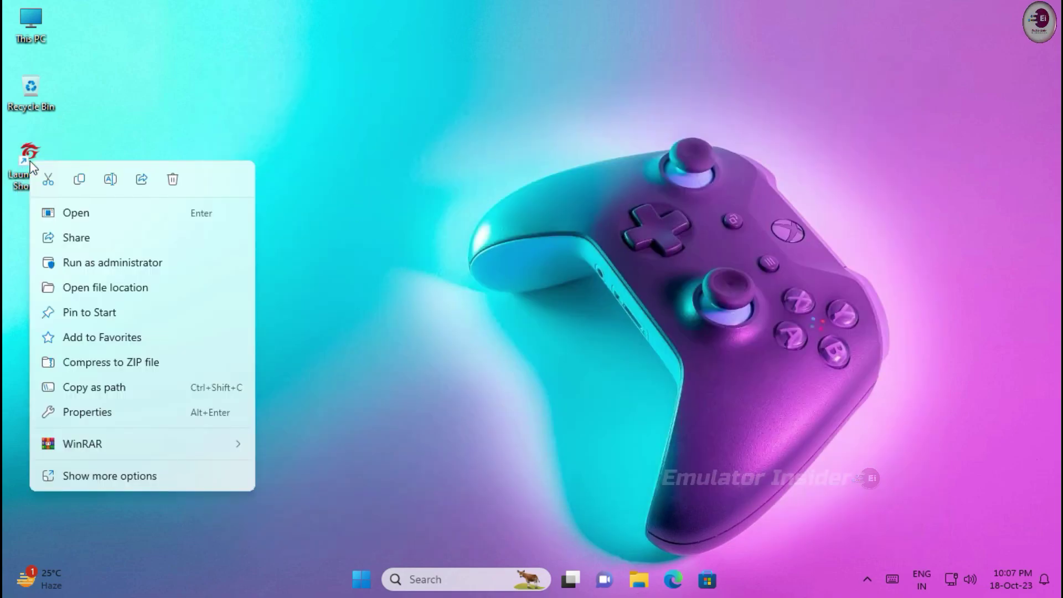
click(110, 179)
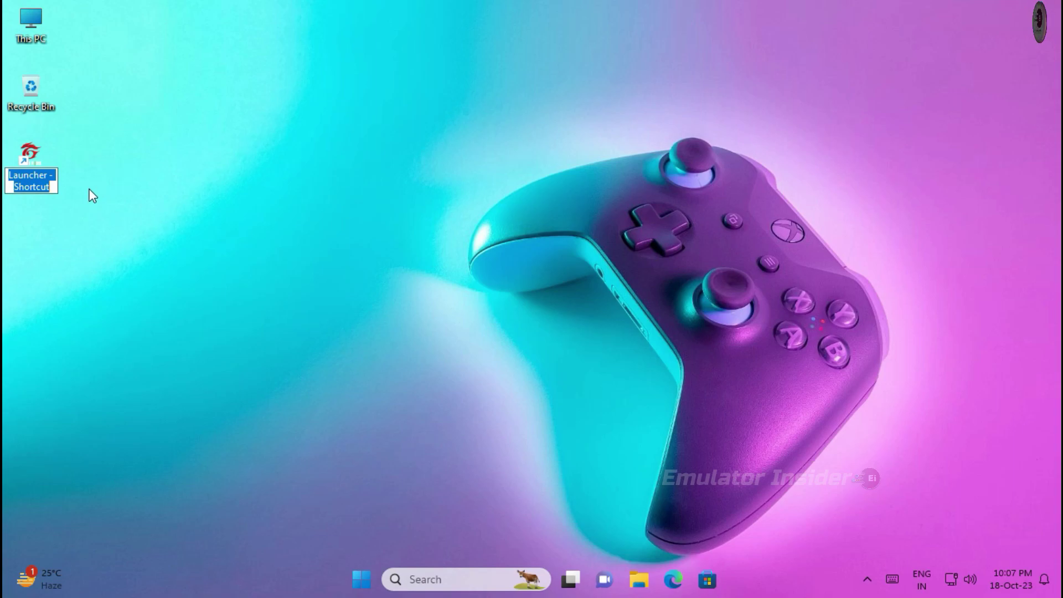
key(BackSpace)
text(Garena Smartgaga)
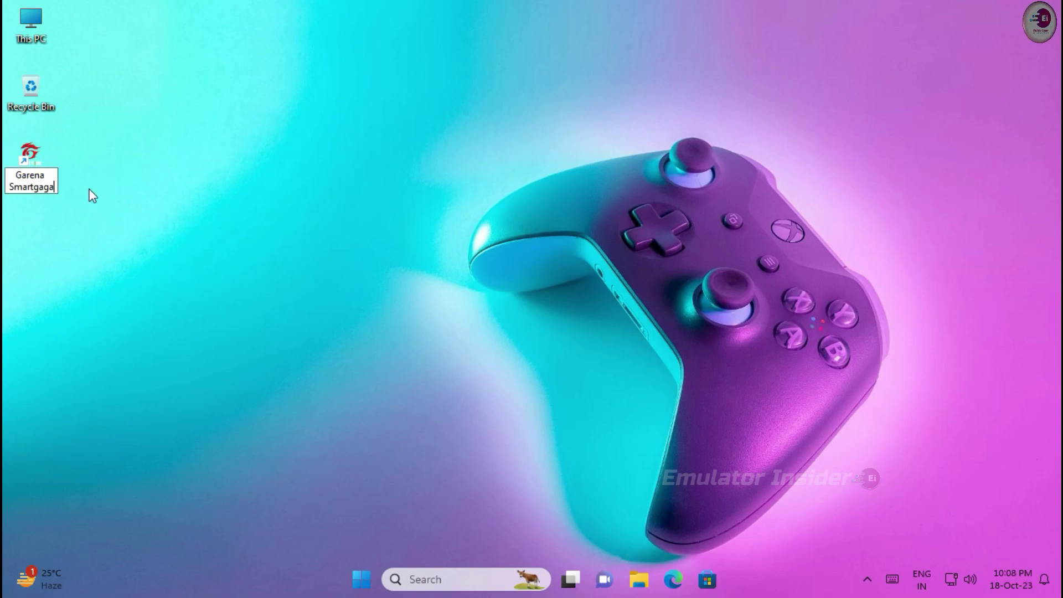
key(Return)
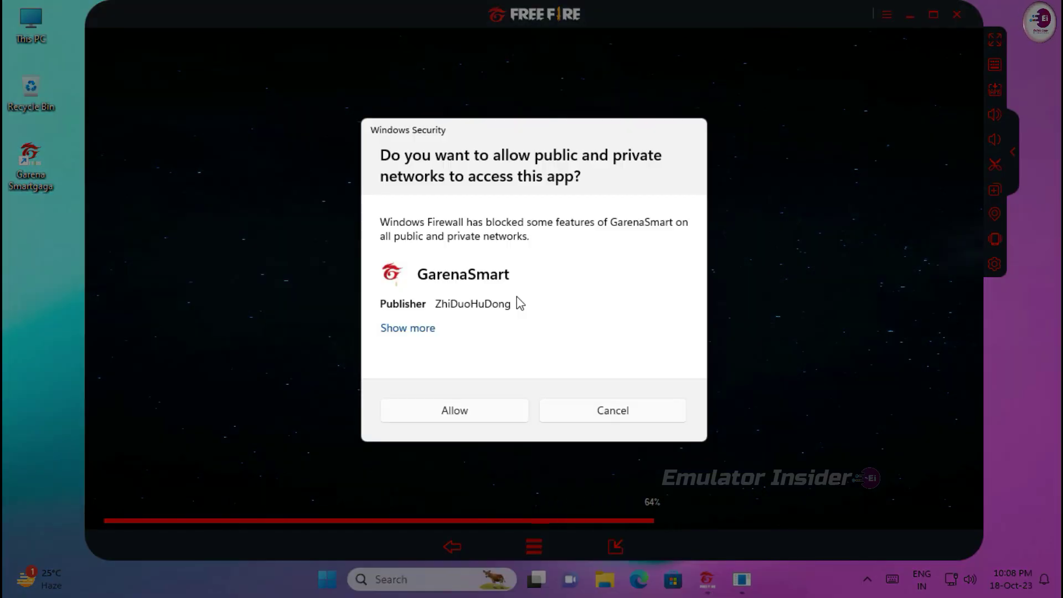
Decline the firewall's network access request for GarenaSmart and shrink the emulator window so it fits within the desktop
click(636, 415)
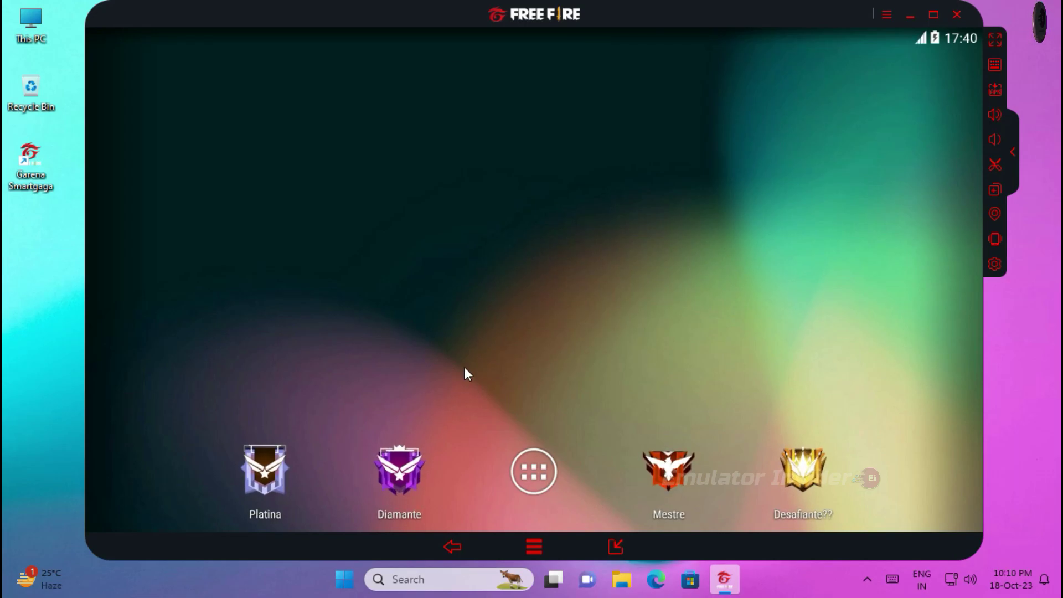
drag(93, 12, 99, 37)
drag(588, 45, 624, 46)
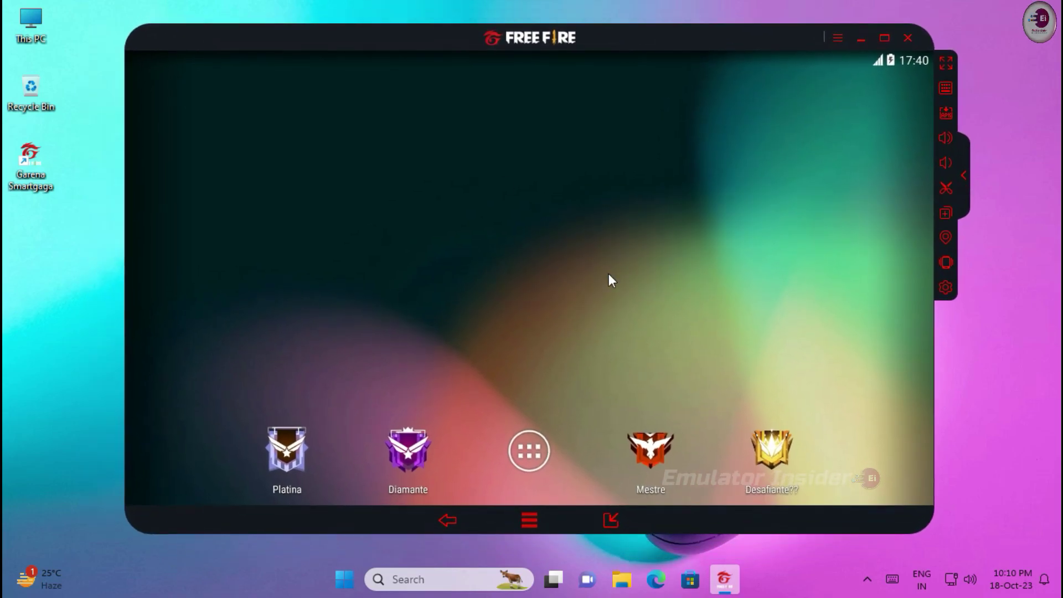
Change the emulator's Android system language to English (United States) in the Idioma e introducción de texto settings
click(529, 446)
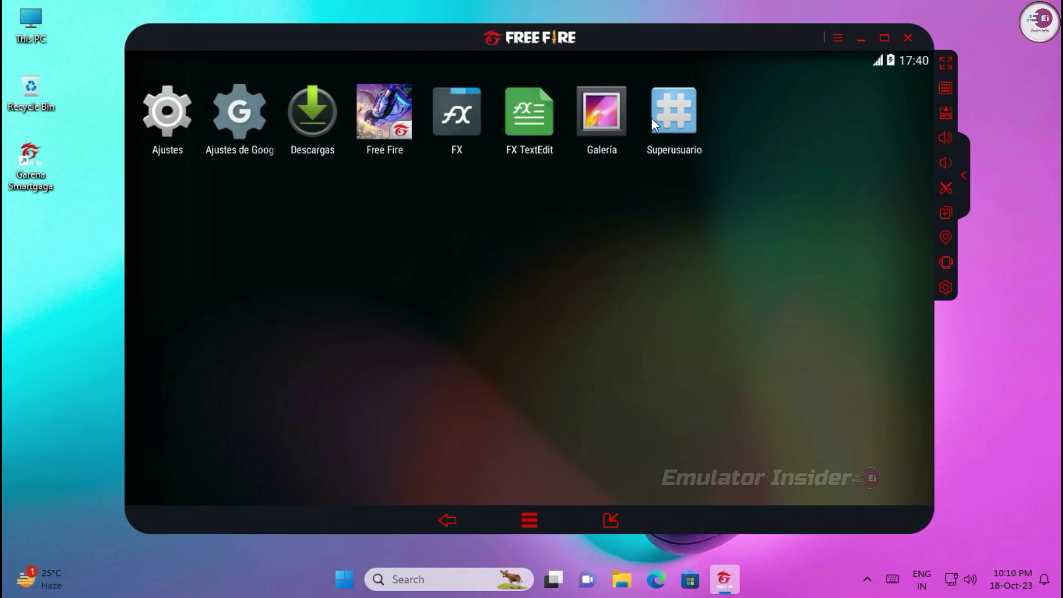
click(177, 119)
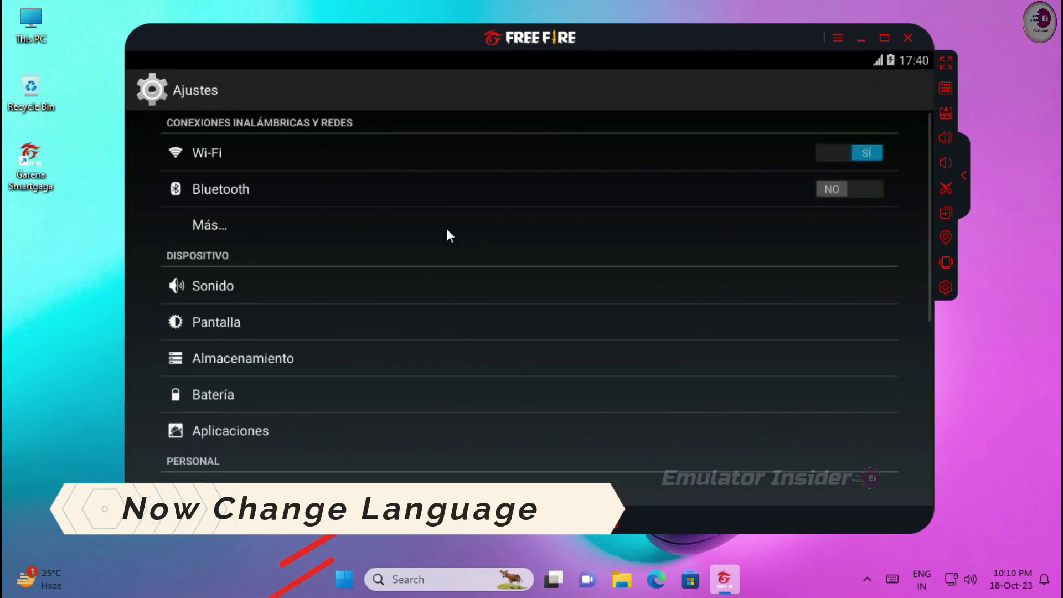
scroll(436, 409, down, 3)
scroll(435, 401, up, 3)
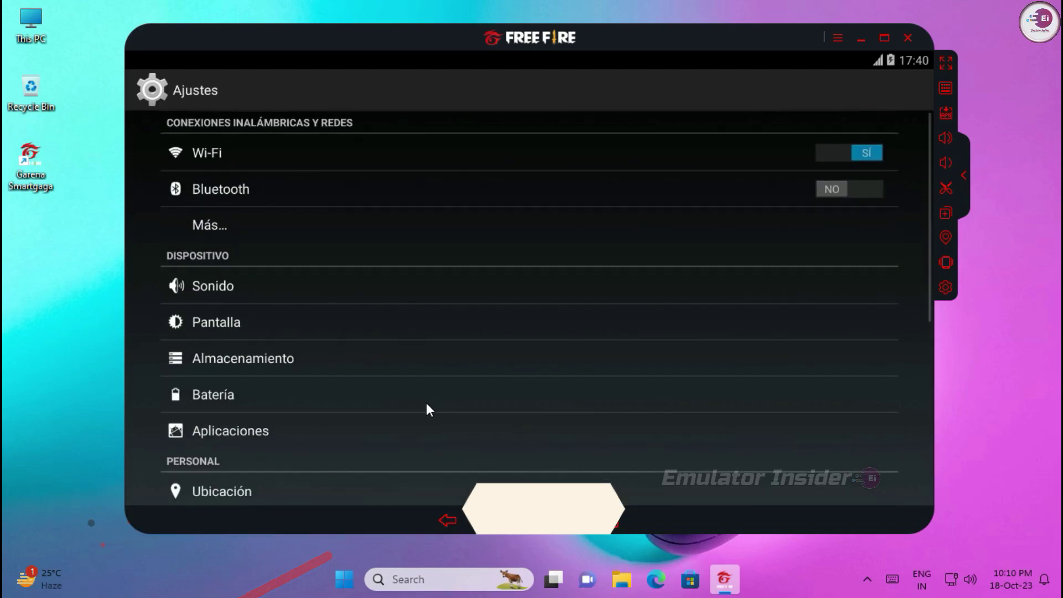
scroll(425, 400, down, 5)
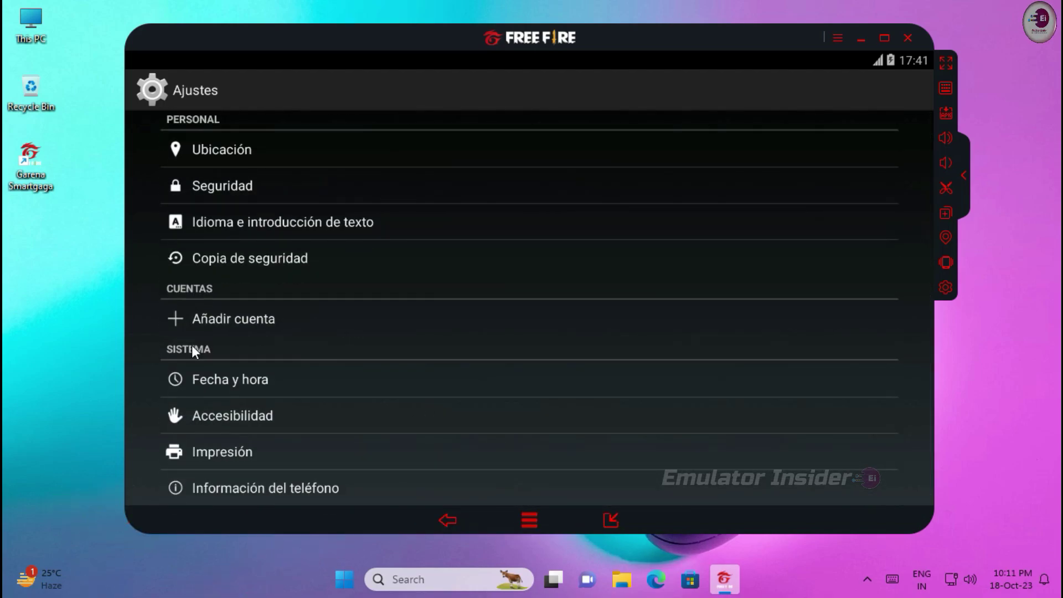
drag(363, 238, 341, 421)
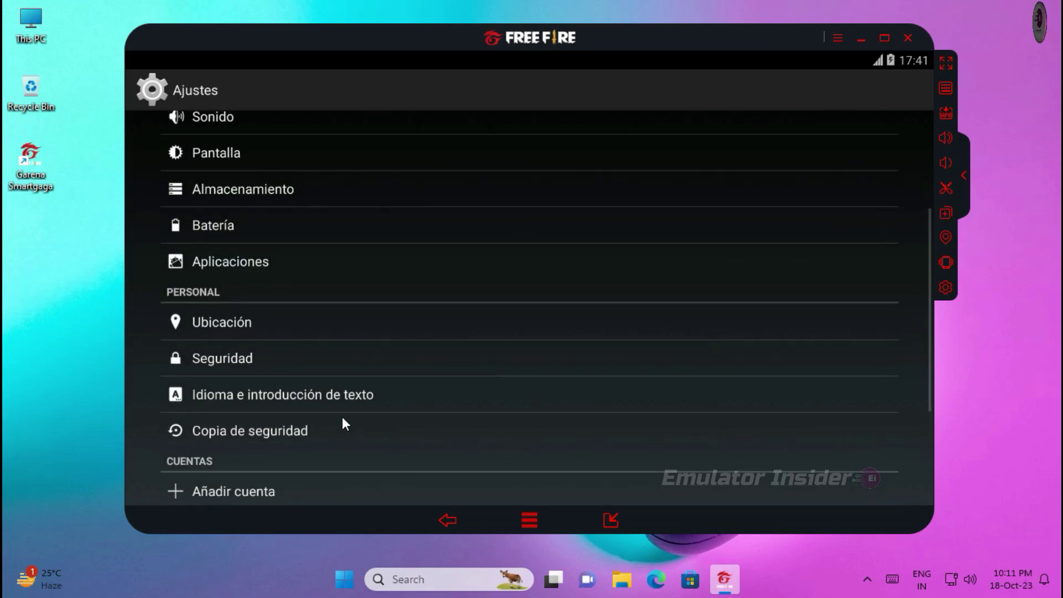
click(184, 403)
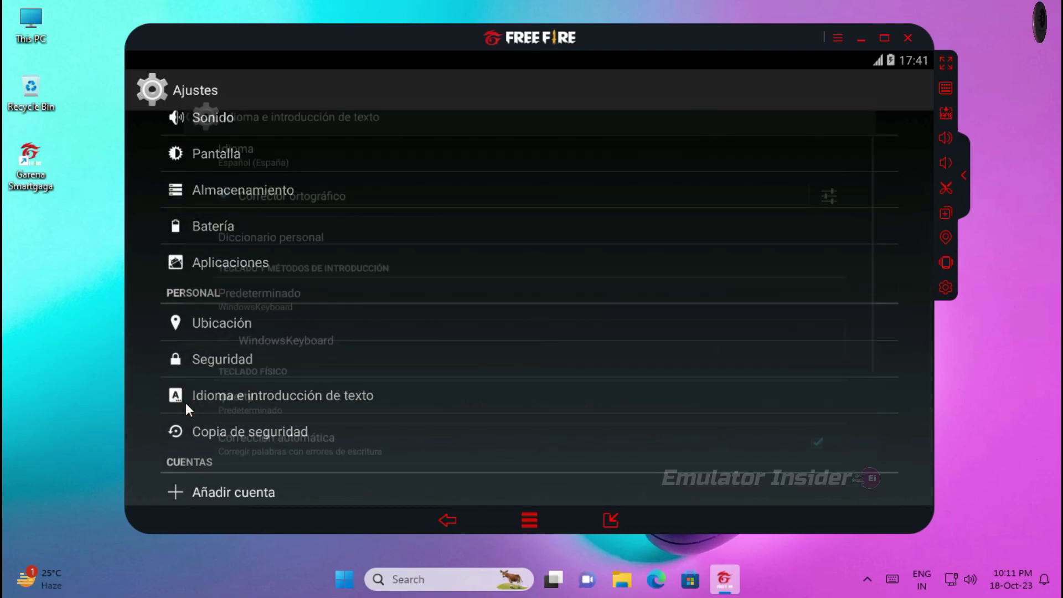
click(306, 138)
drag(307, 438, 323, 225)
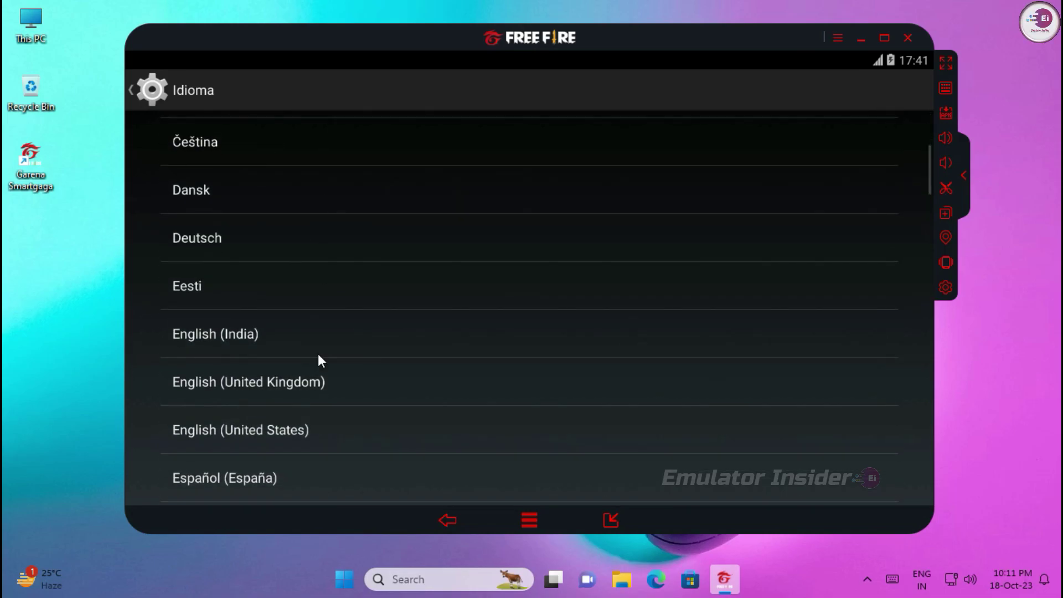
click(232, 433)
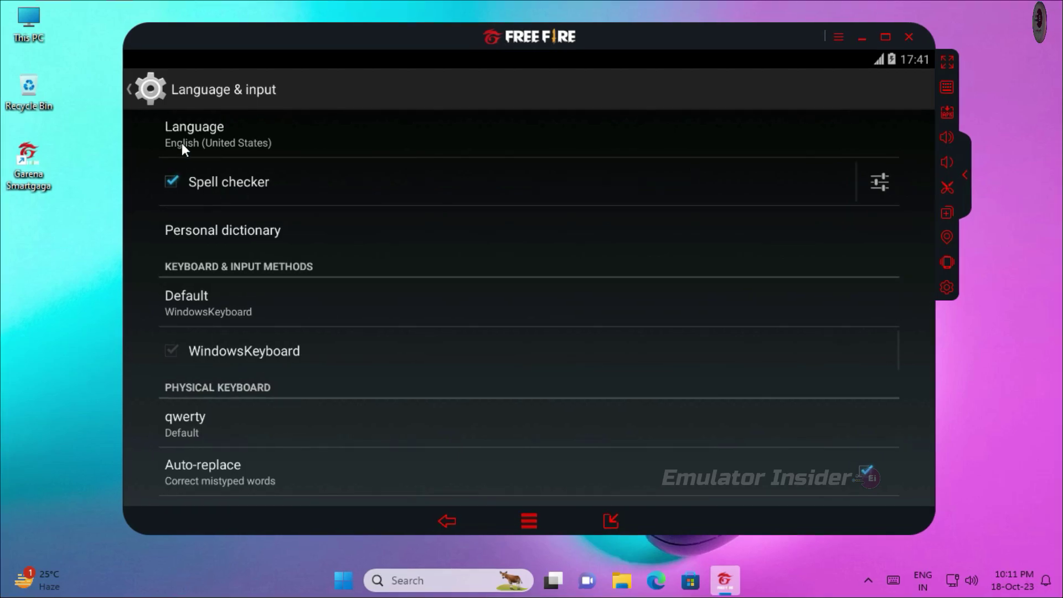
Examine the About phone details and the Android version's hidden screen, and return to the list of installed apps
click(138, 93)
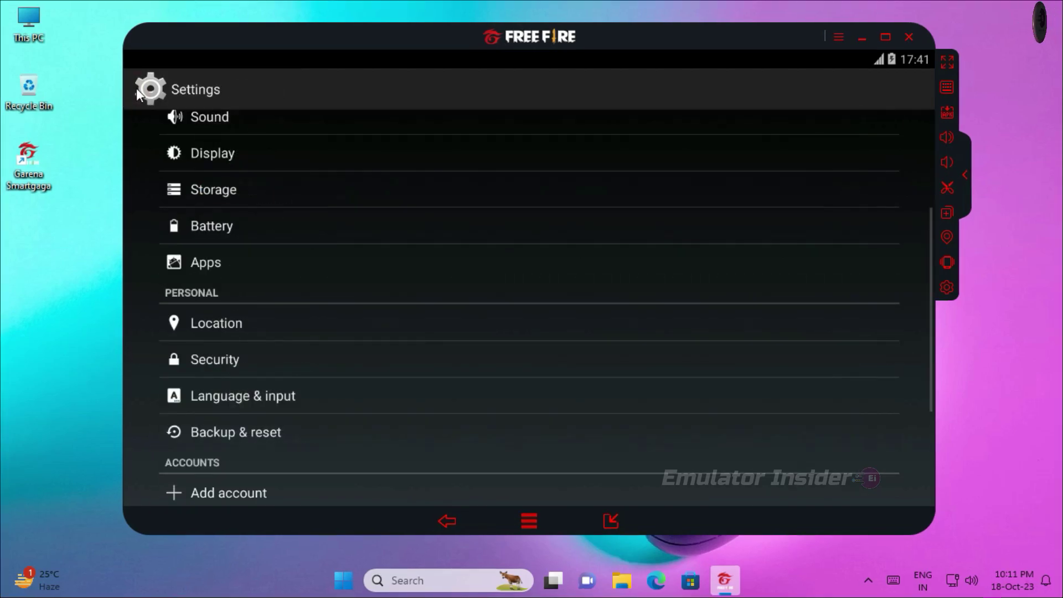
scroll(327, 395, up, 3)
scroll(304, 334, down, 6)
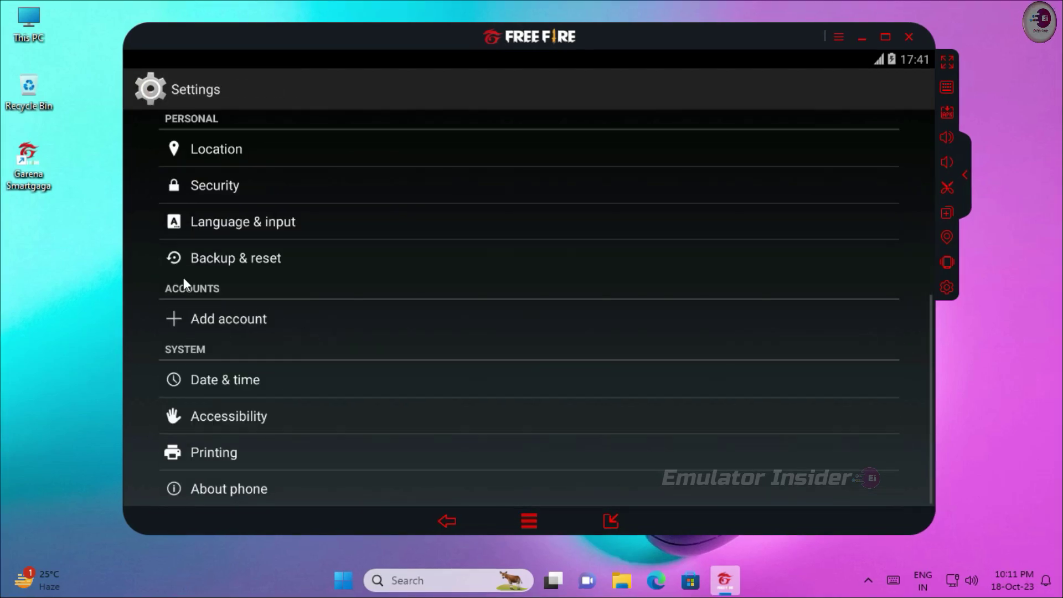
click(244, 488)
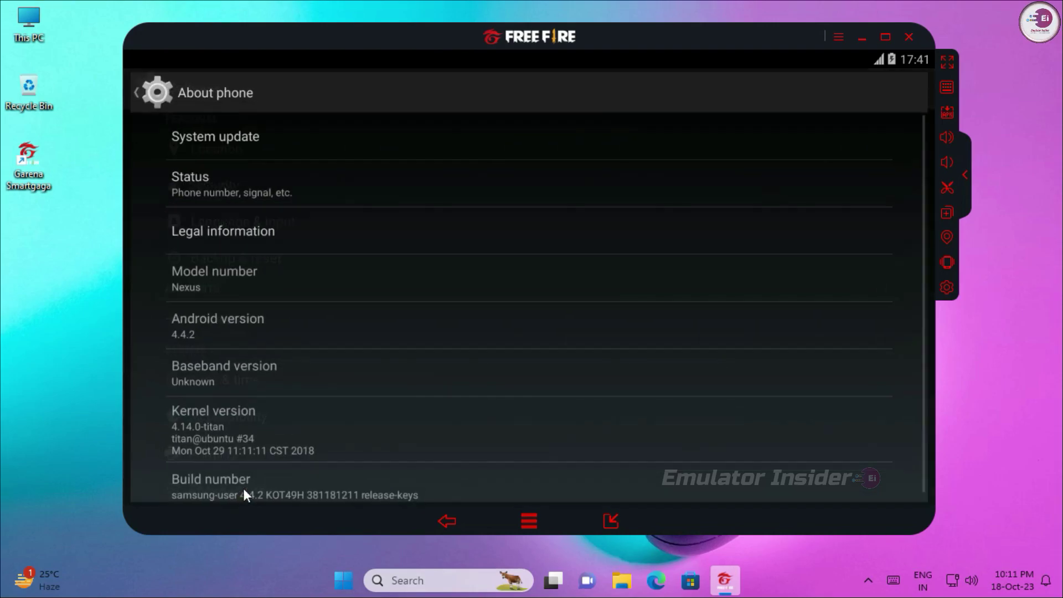
click(370, 333)
click(370, 333)
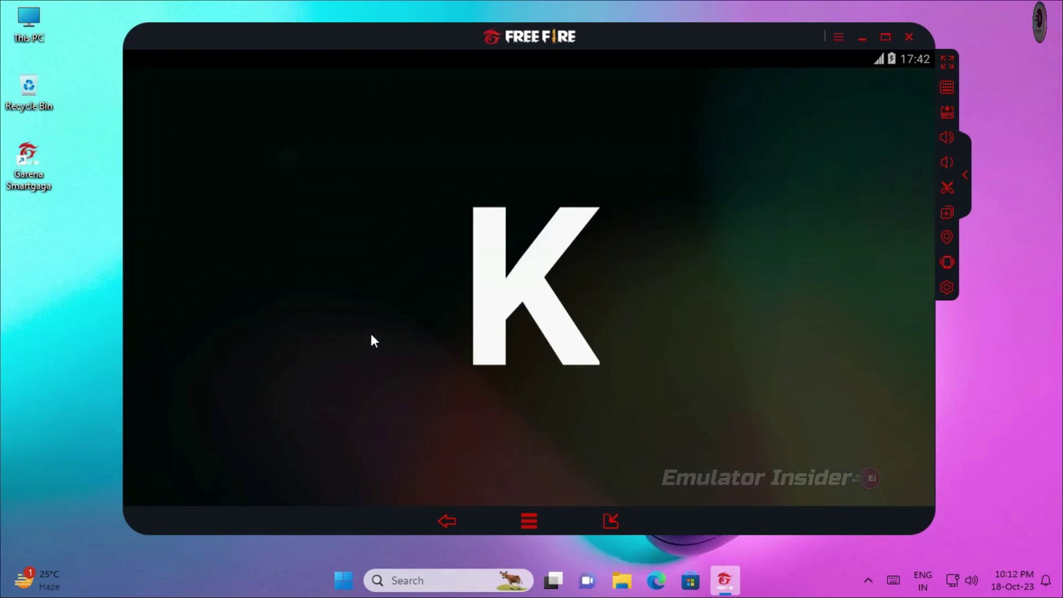
click(494, 300)
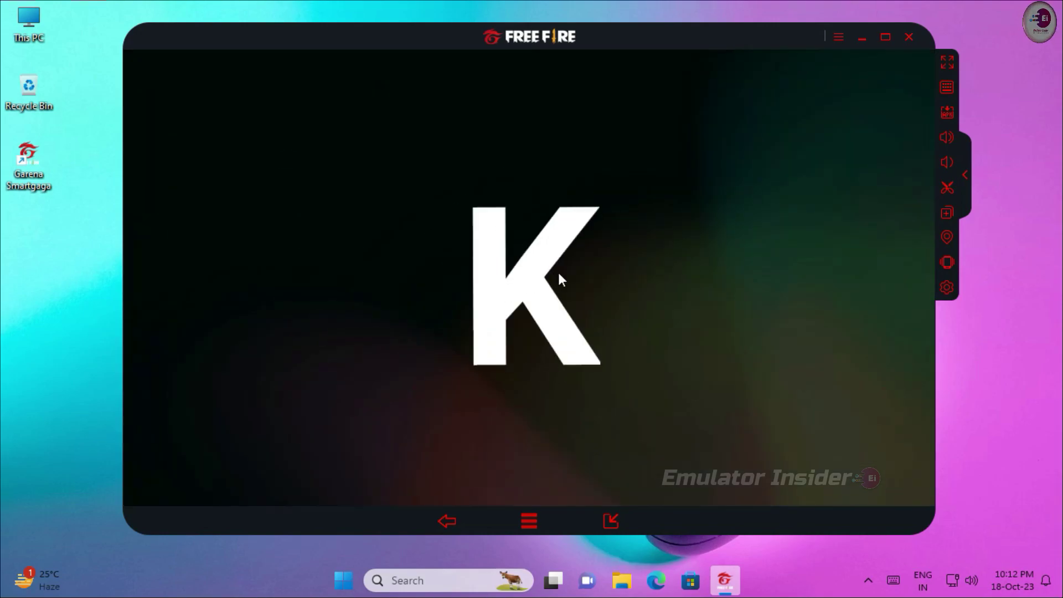
click(449, 531)
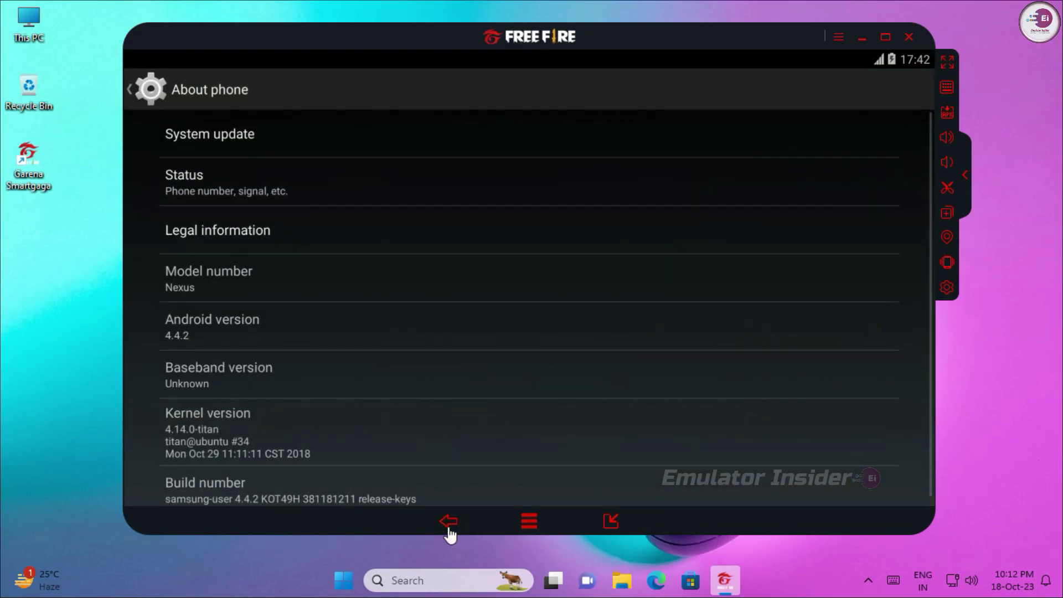
click(449, 530)
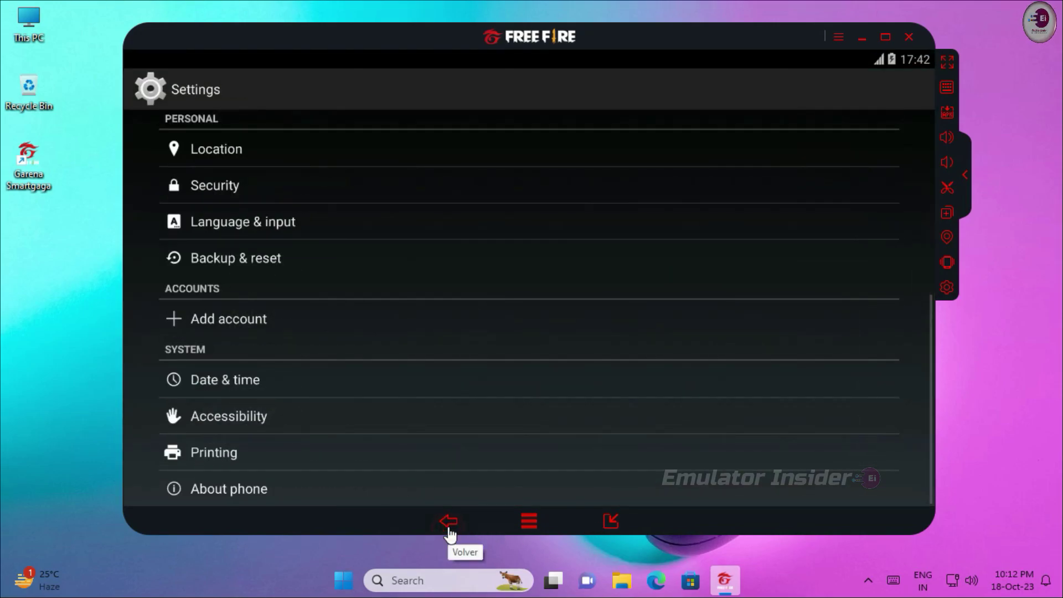
click(449, 530)
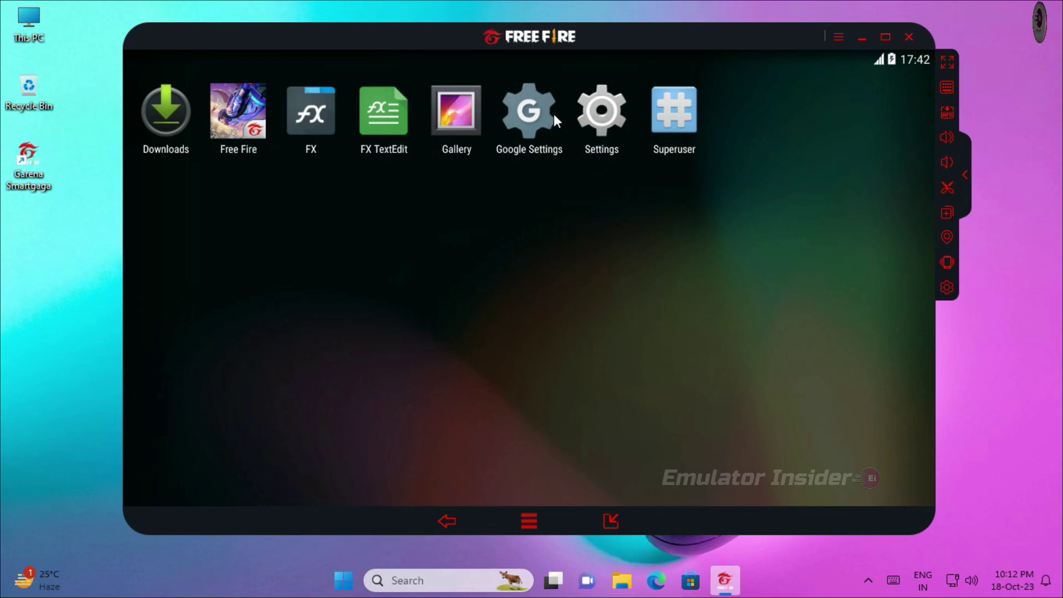
Uninstall the preinstalled Free Fire app through the downloaded apps in the Android settings
click(596, 112)
mouse_move(311, 328)
mouse_down()
mouse_move(325, 260)
mouse_move(321, 190)
mouse_move(311, 320)
mouse_up()
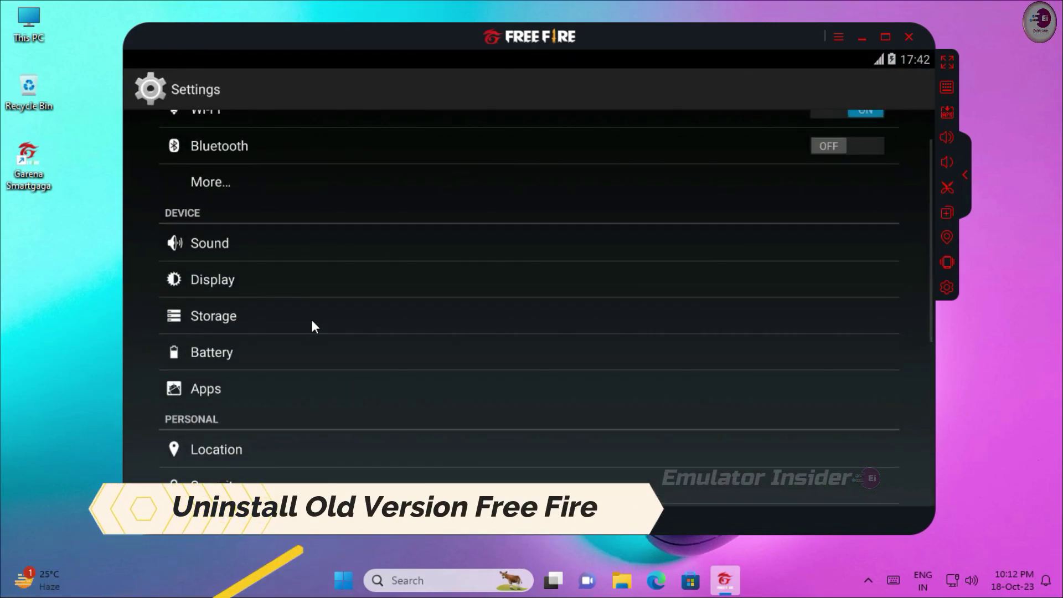
drag(317, 360, 332, 248)
click(271, 243)
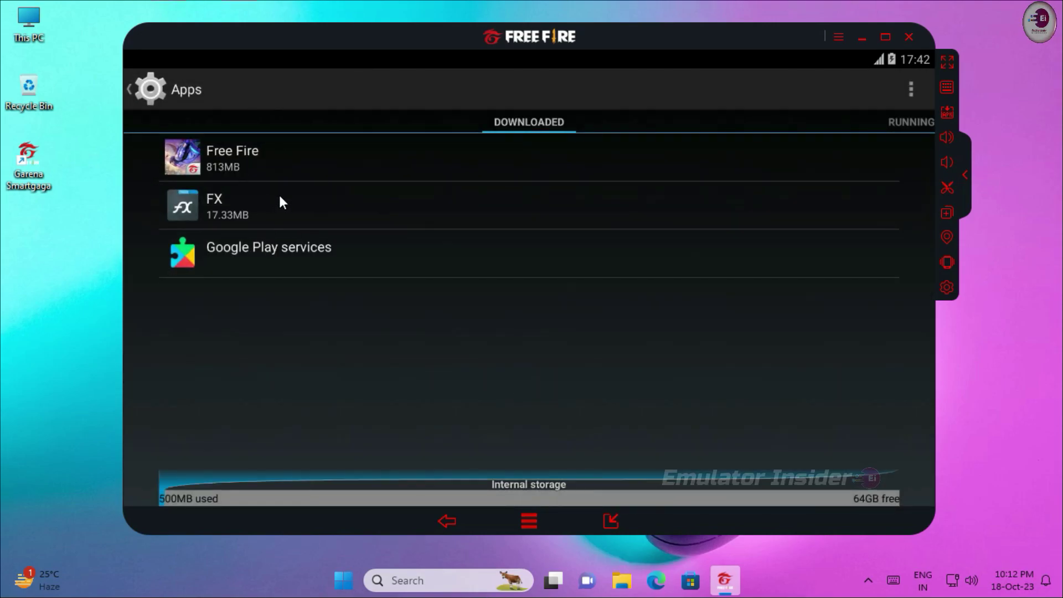
click(265, 161)
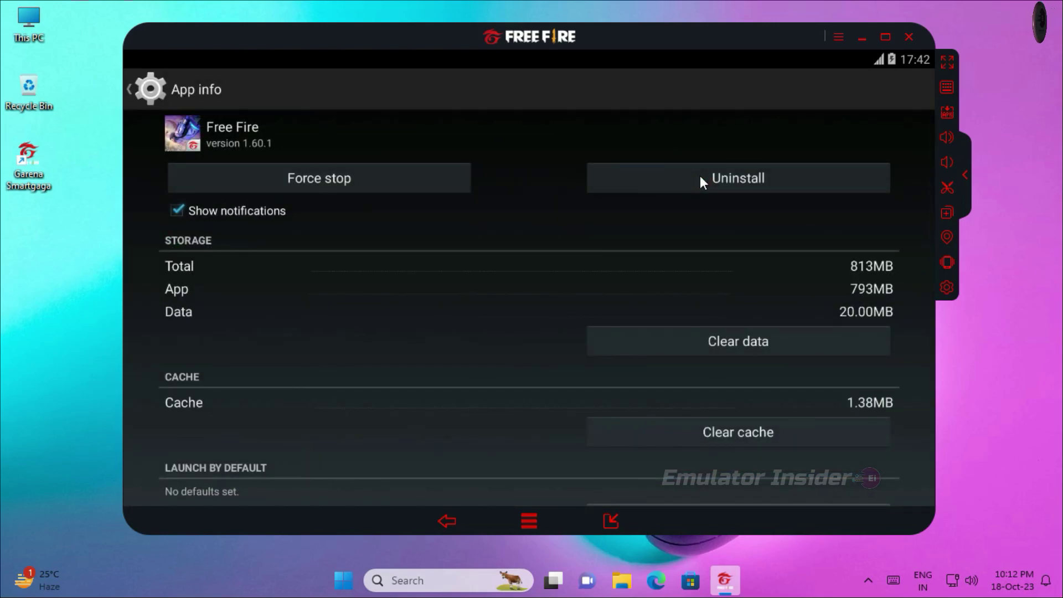
click(699, 182)
click(609, 335)
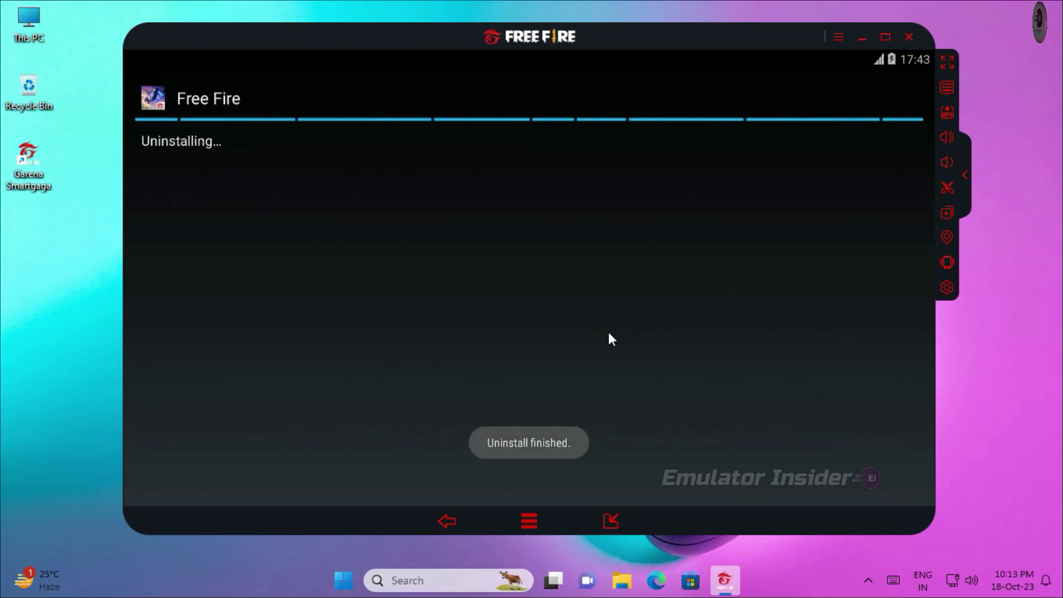
Dismiss Settings from the recent apps, check the list of installed apps and return to the emulator's home screen
click(611, 521)
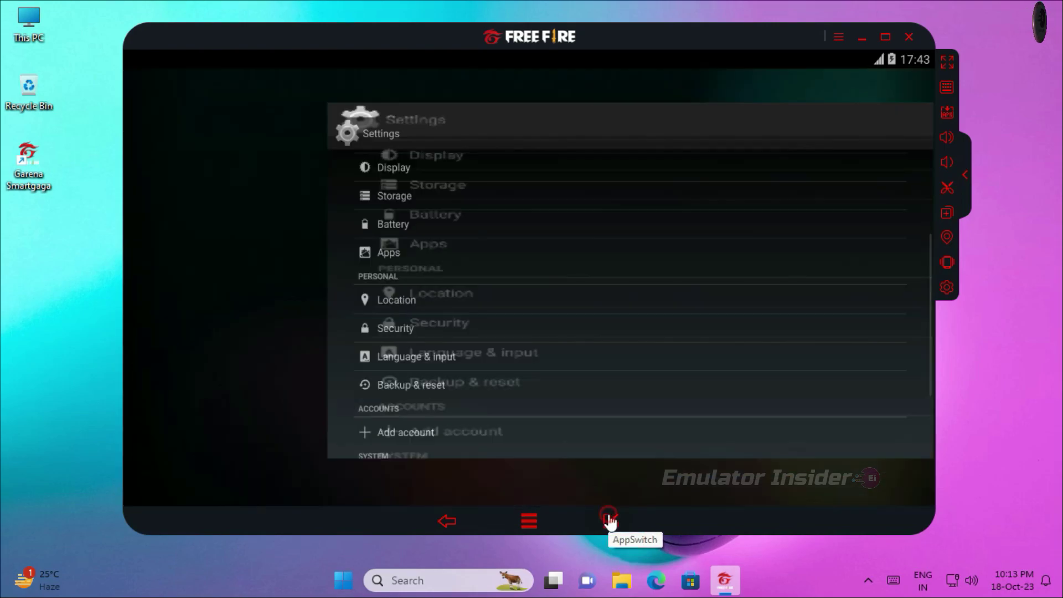
click(609, 531)
drag(809, 376, 807, 161)
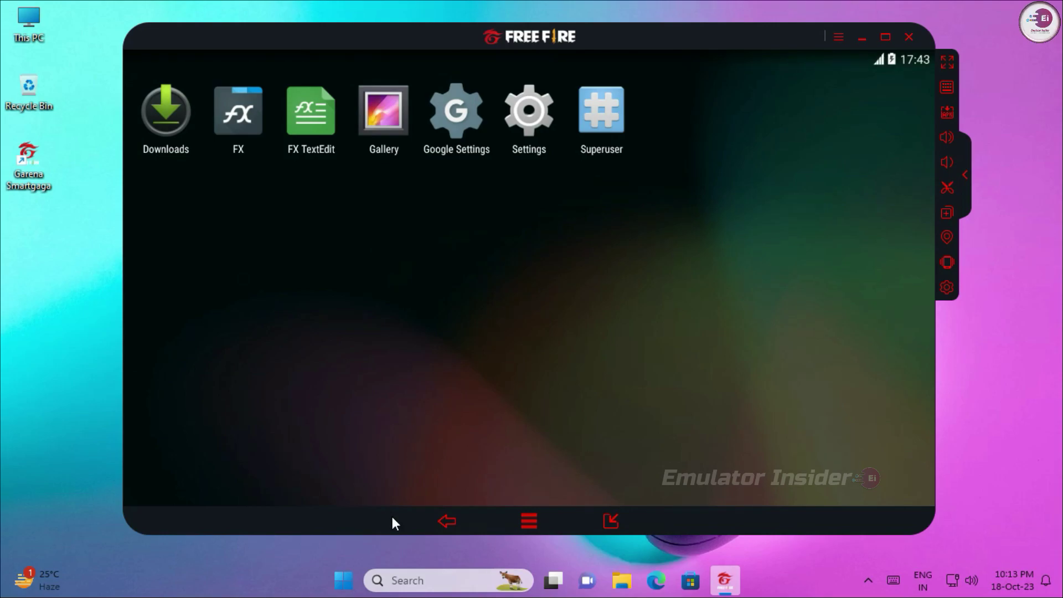
click(447, 520)
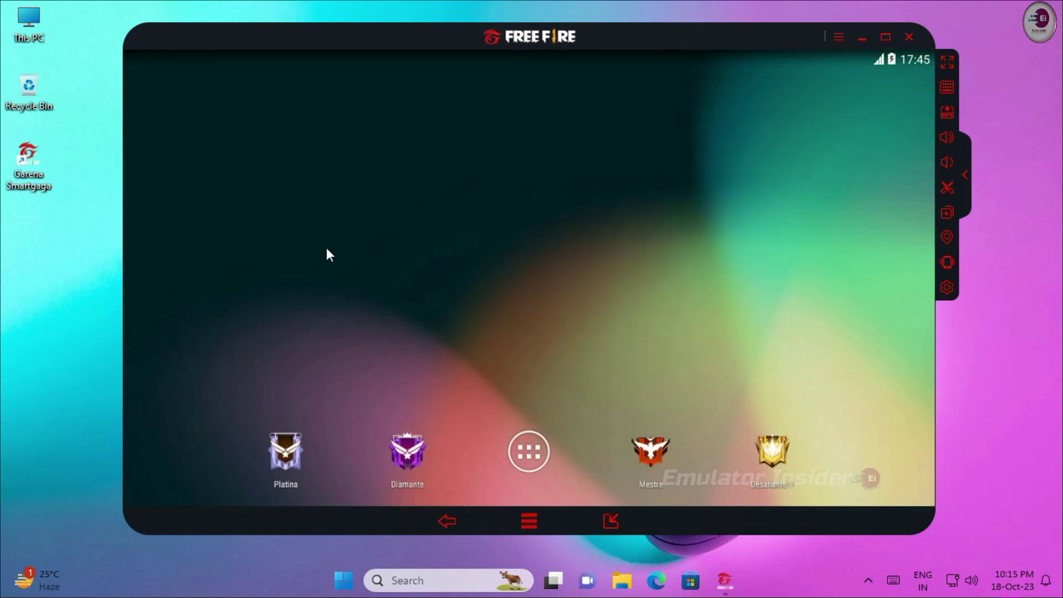
click(544, 468)
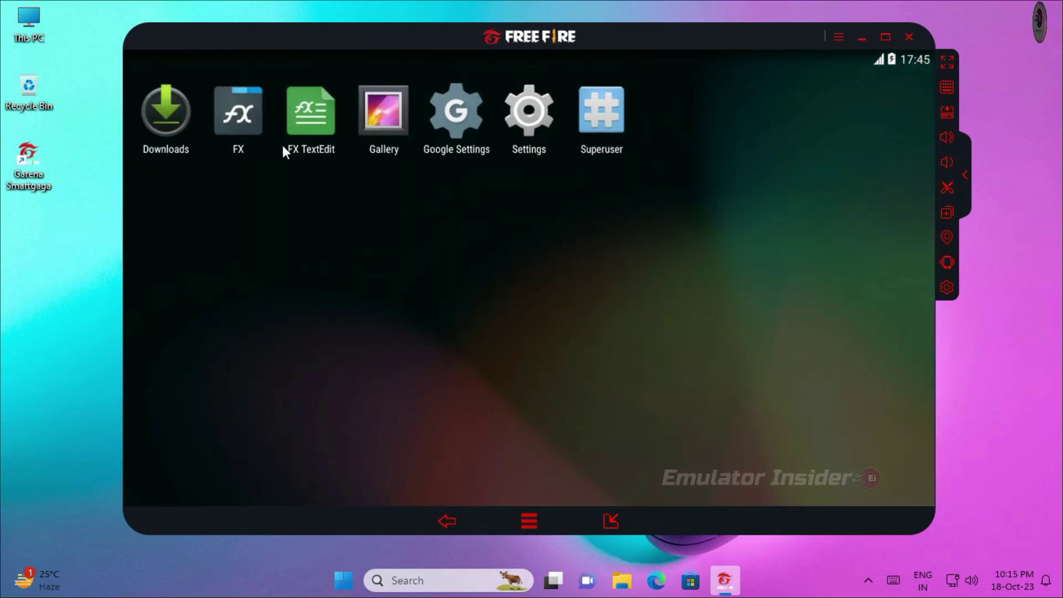
click(442, 511)
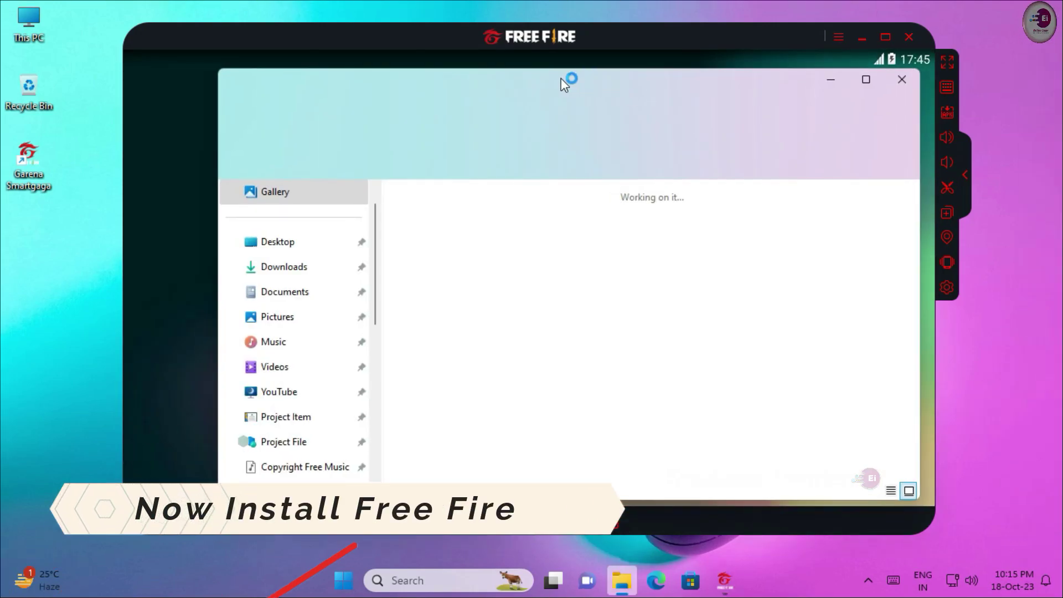
Install the free-fire-max_2.101.0-an1.com APK from the Downloads folder into the emulator and close the folder window
drag(513, 82, 566, 88)
drag(679, 82, 890, 78)
drag(696, 249, 225, 249)
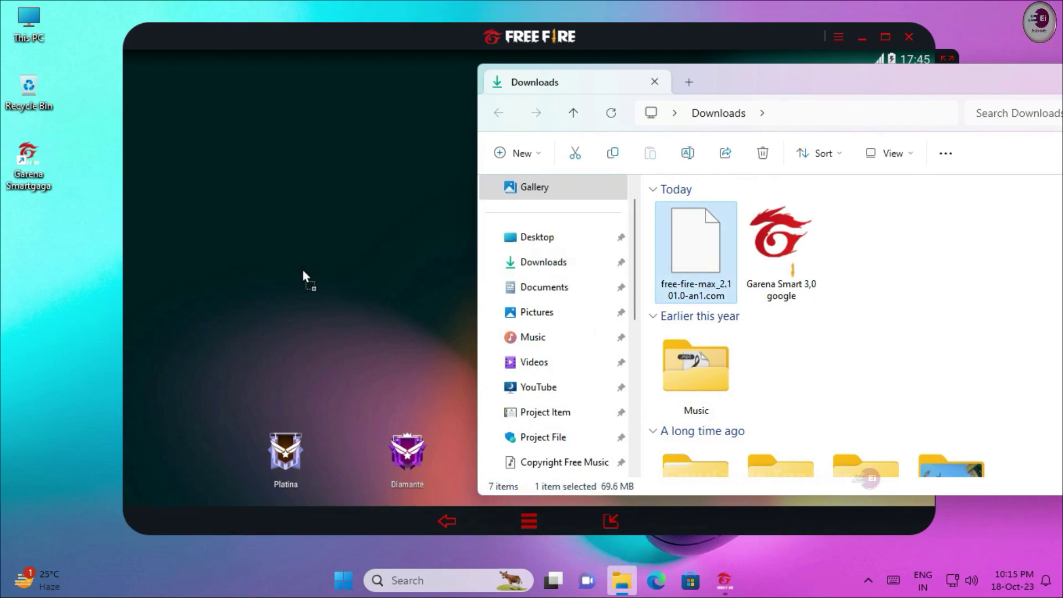
drag(1010, 69, 876, 68)
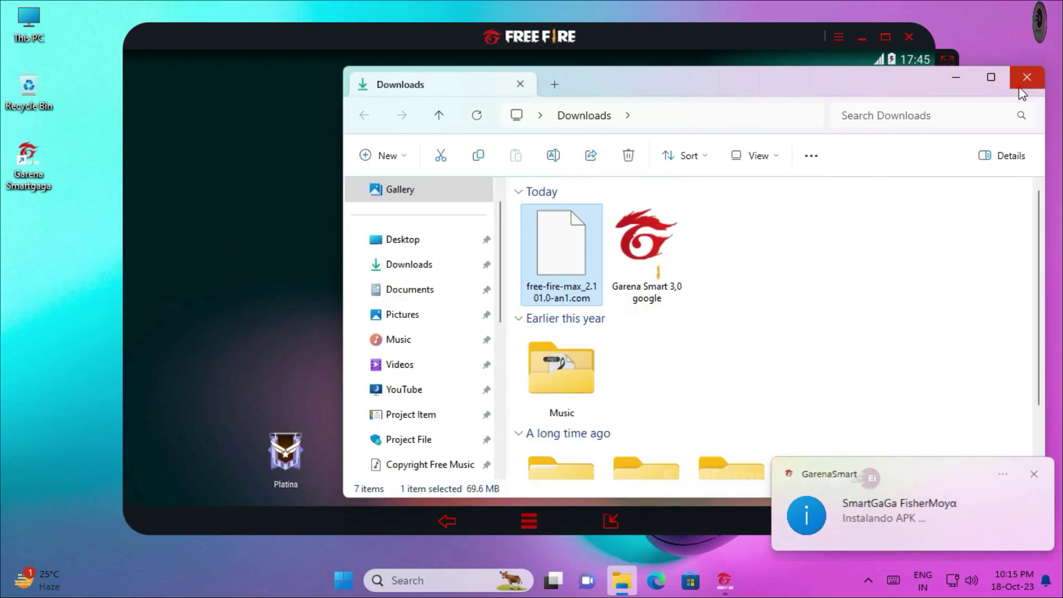
click(1019, 87)
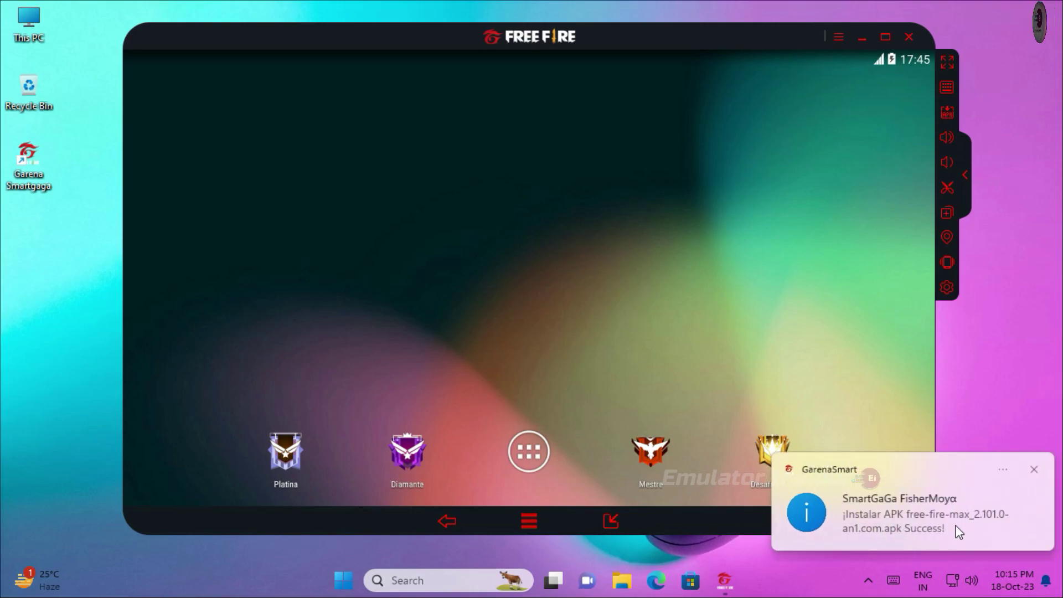
Dismiss the APK installation notification, launch Free Fire MAX from the installed apps and confirm its Access Descriptions notice
click(1034, 470)
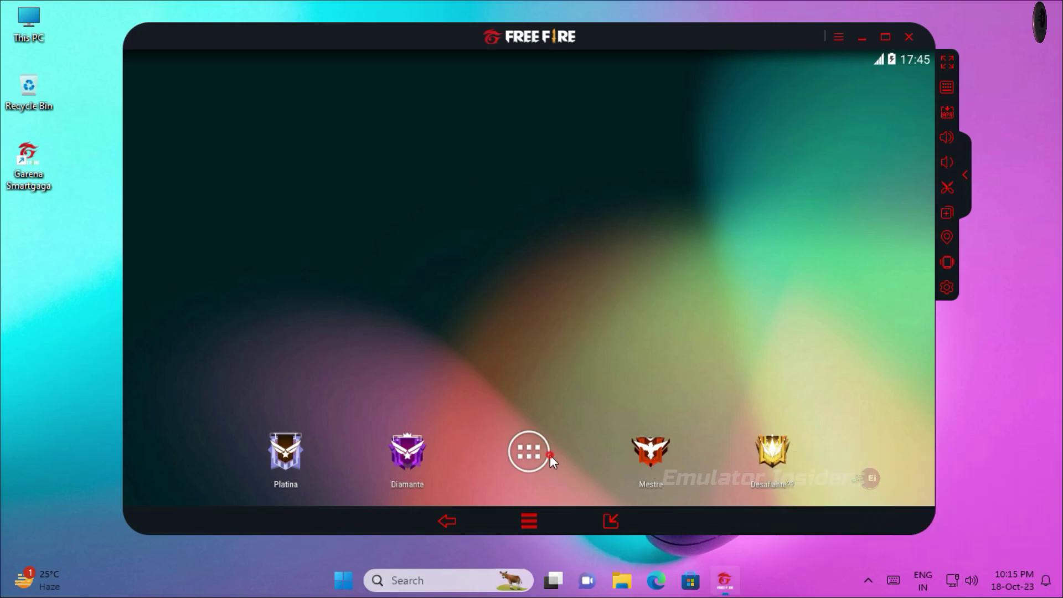
click(549, 456)
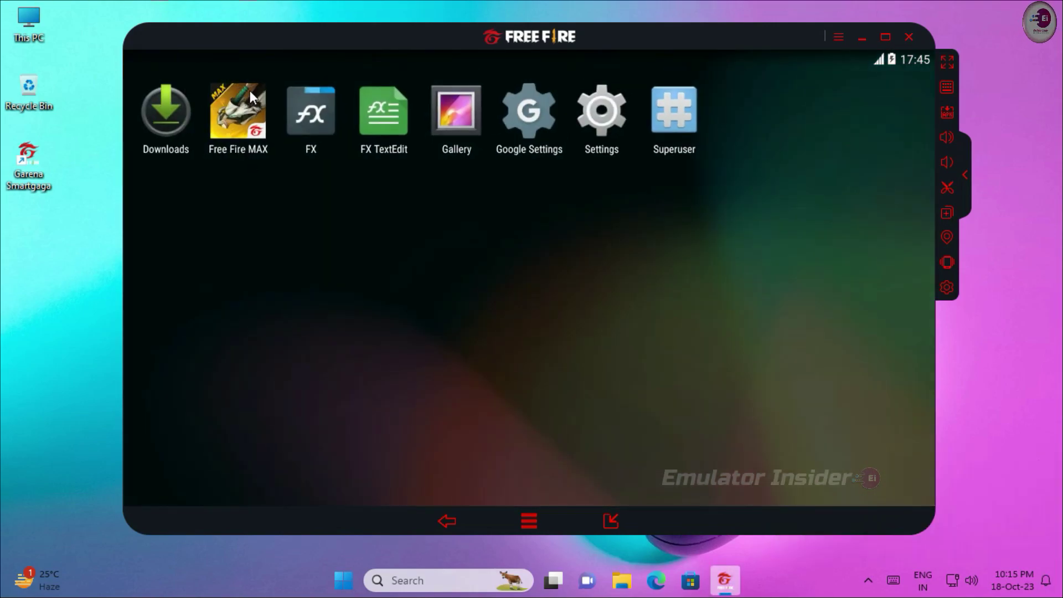
click(240, 132)
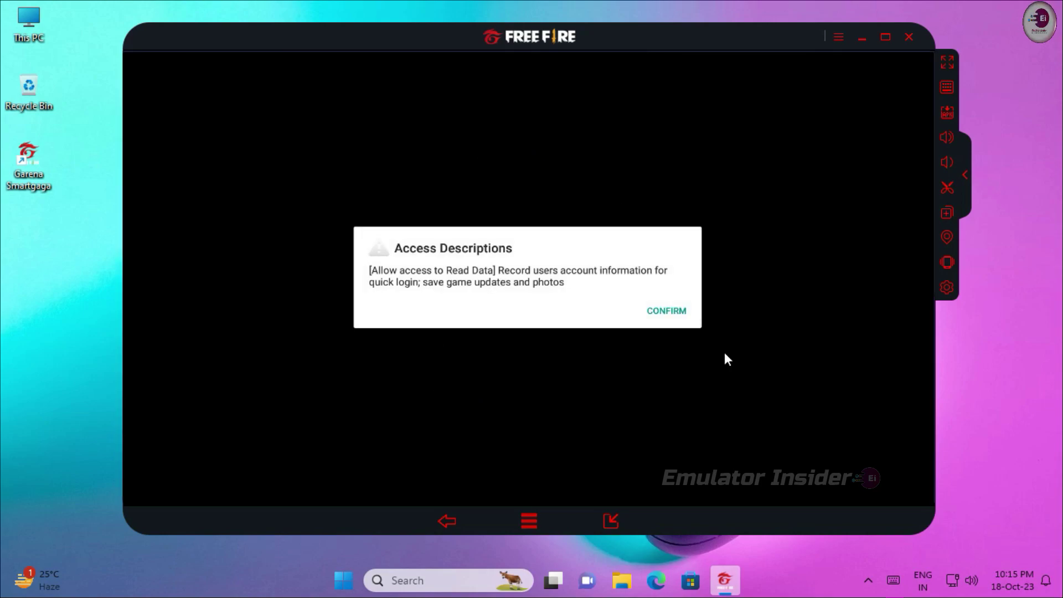
click(679, 318)
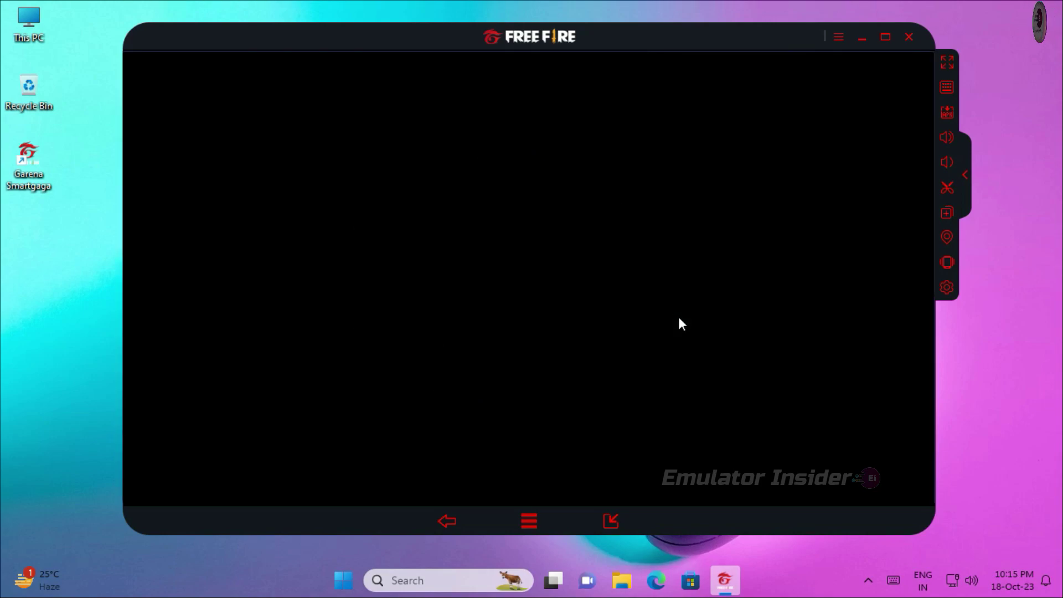
click(673, 300)
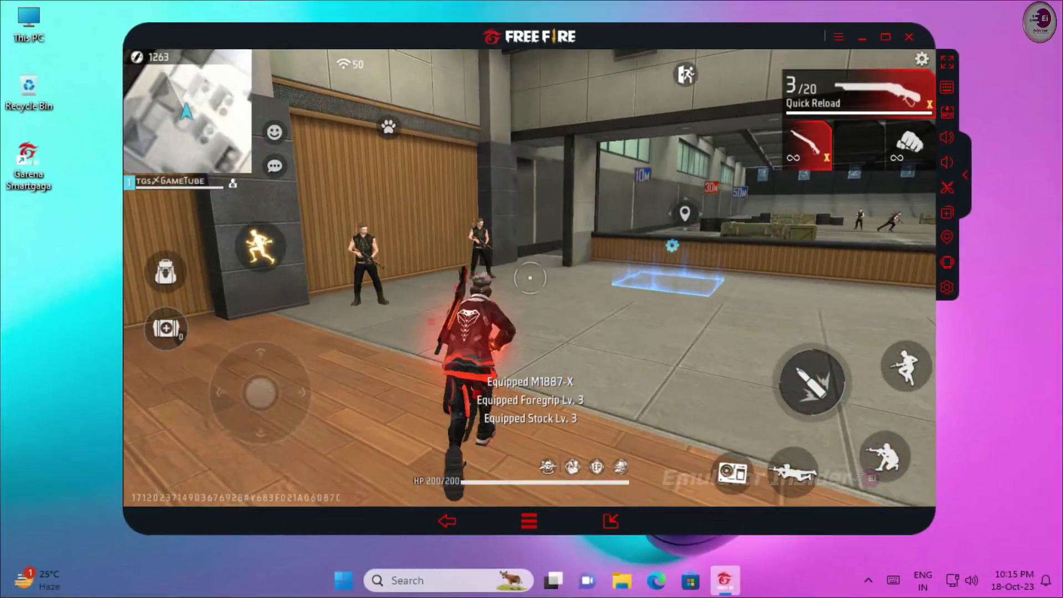
Test the game by running the character forward through the training area towards the bookshelves
key(w)
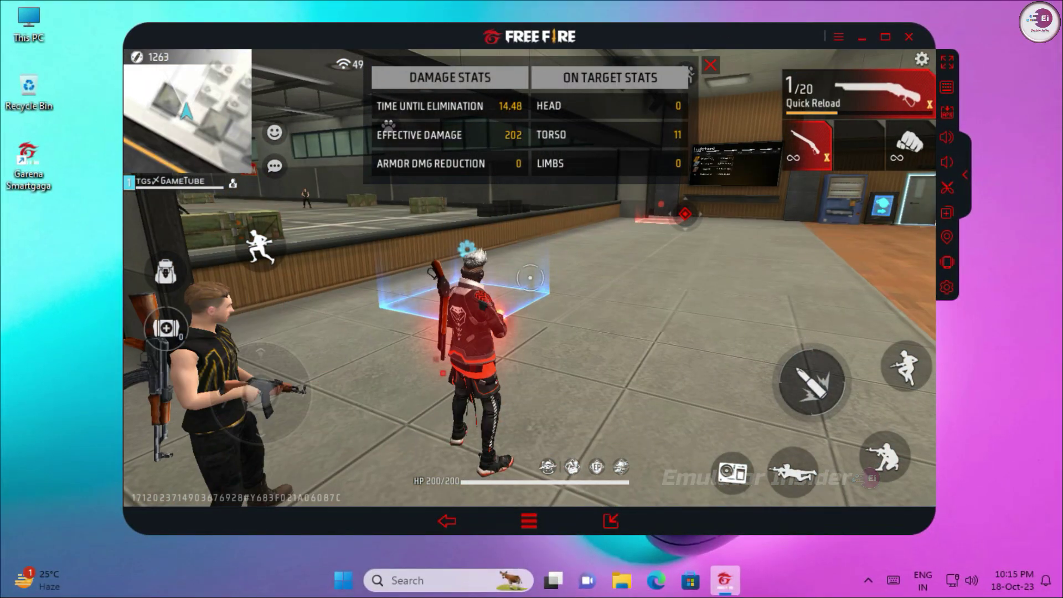
key(w)
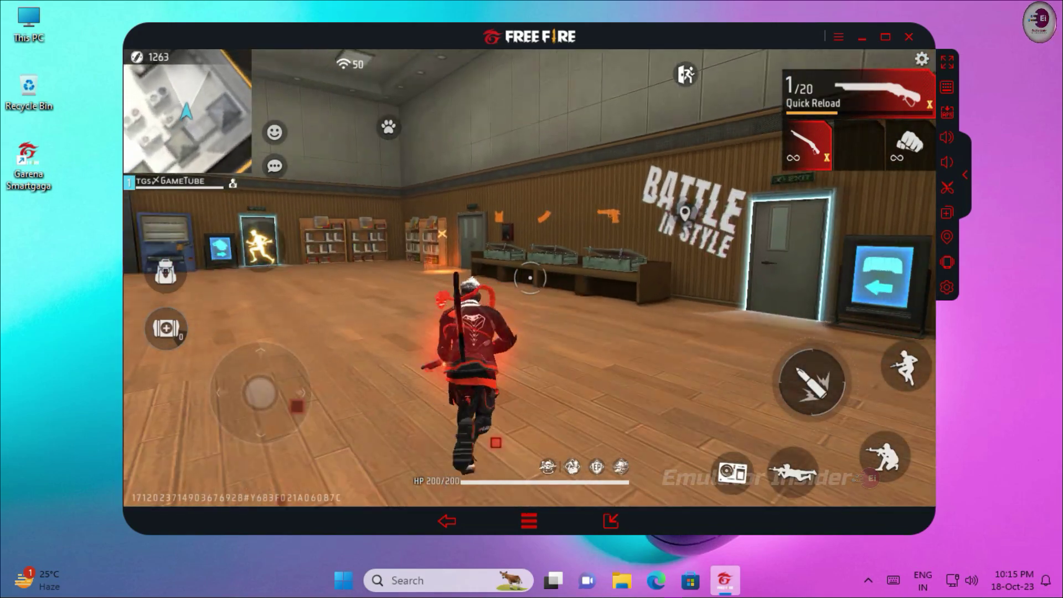
key(w)
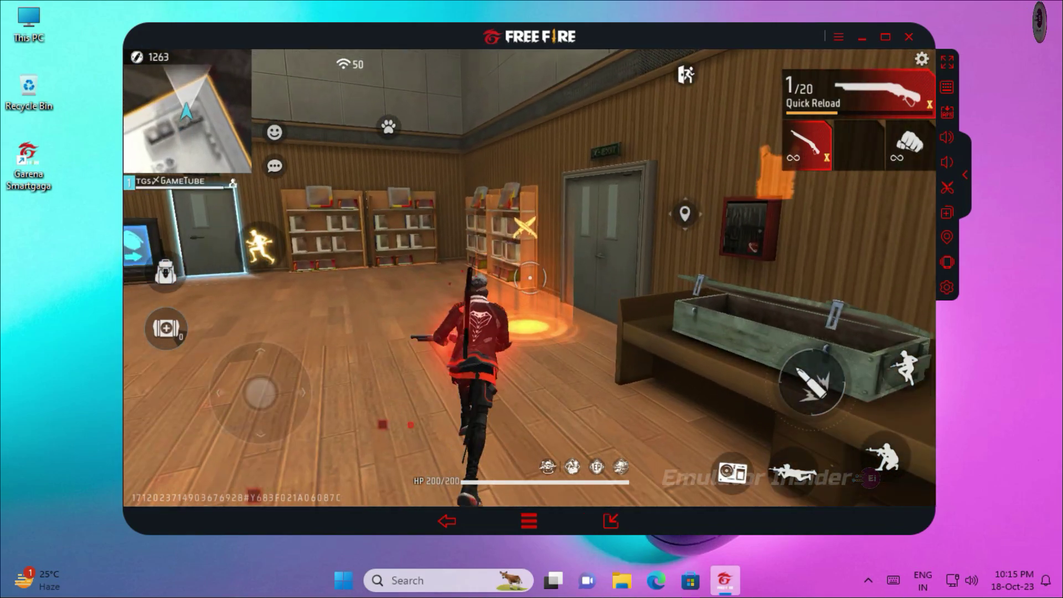